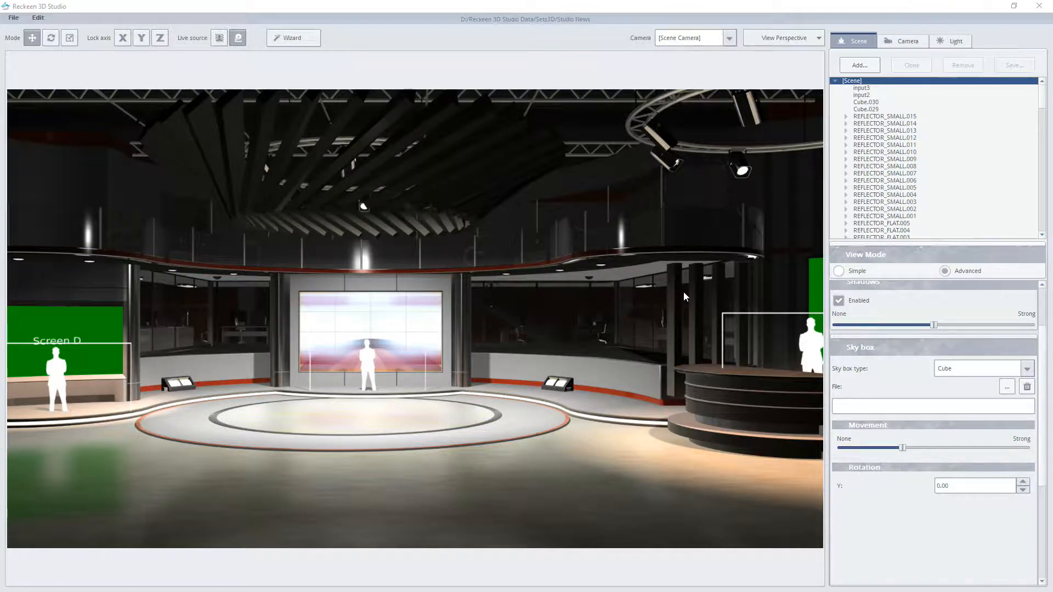
- Start the studio wizard, accept replacing the current studio, and load the Studio PE floor a template
{"action": "middle_click_drag", "start_coordinate": [684, 292], "coordinate": [557, 320]}
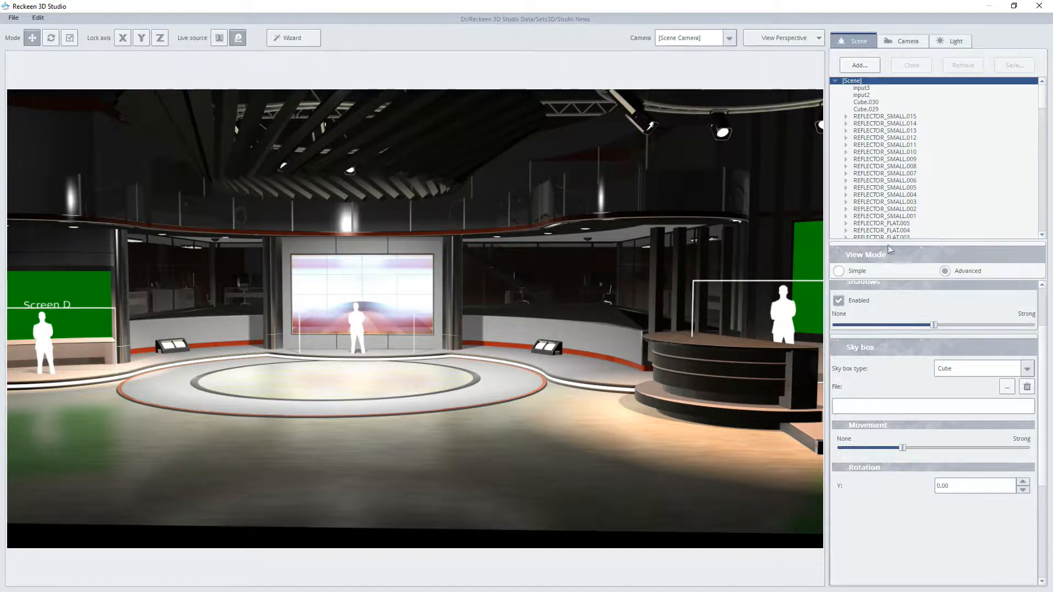
{"action": "left_click", "coordinate": [912, 42]}
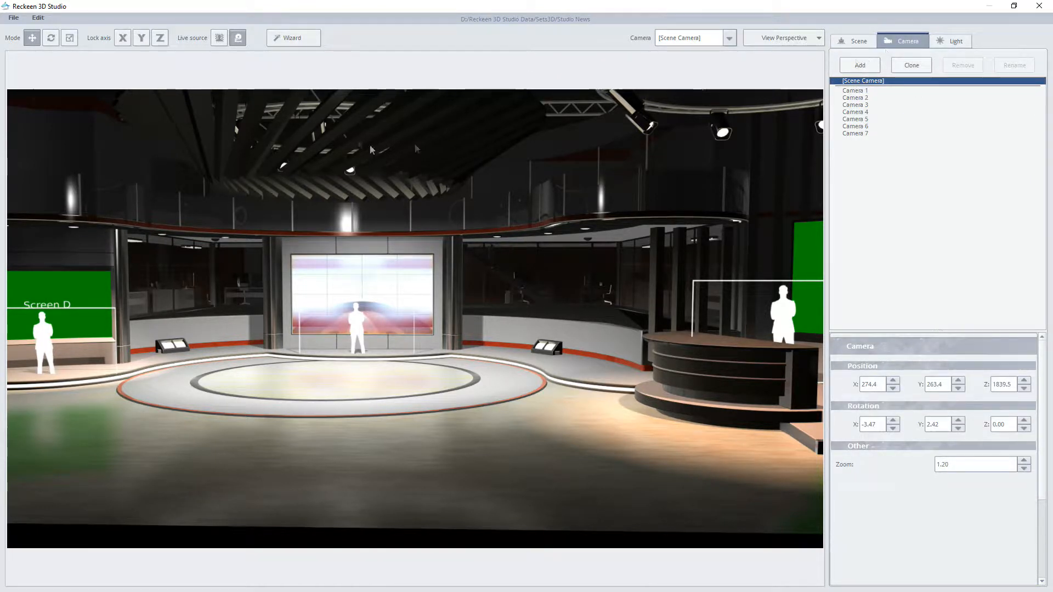
{"action": "left_click", "coordinate": [294, 44]}
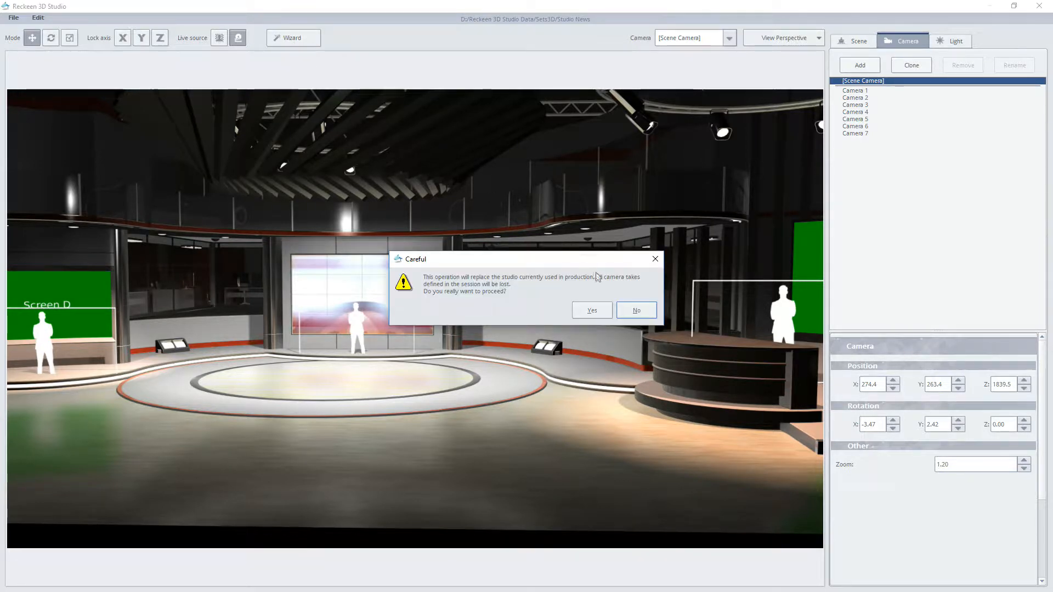
{"action": "left_click", "coordinate": [592, 308]}
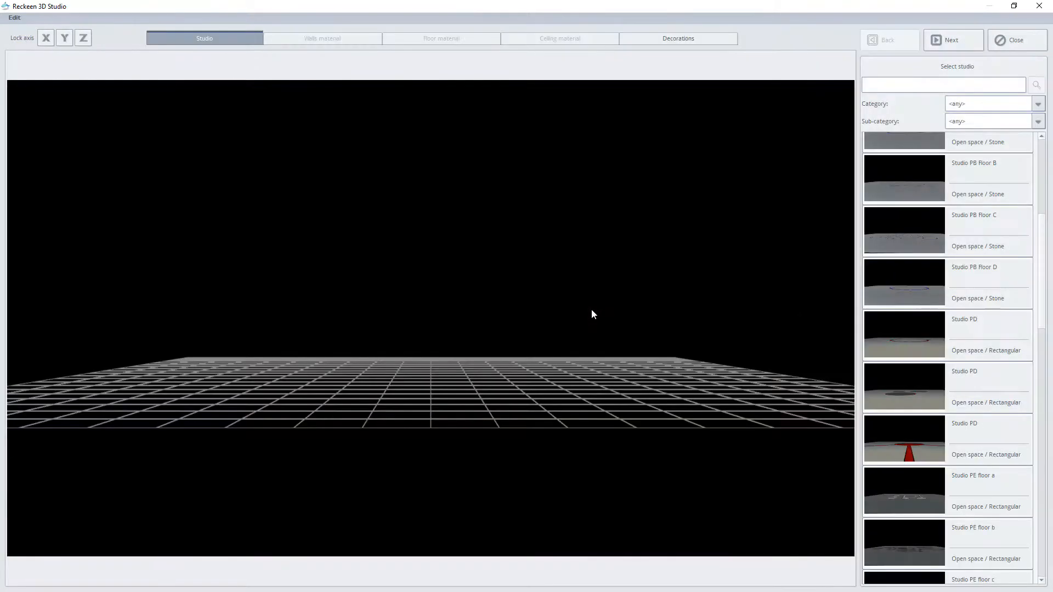
{"action": "left_click", "coordinate": [924, 493]}
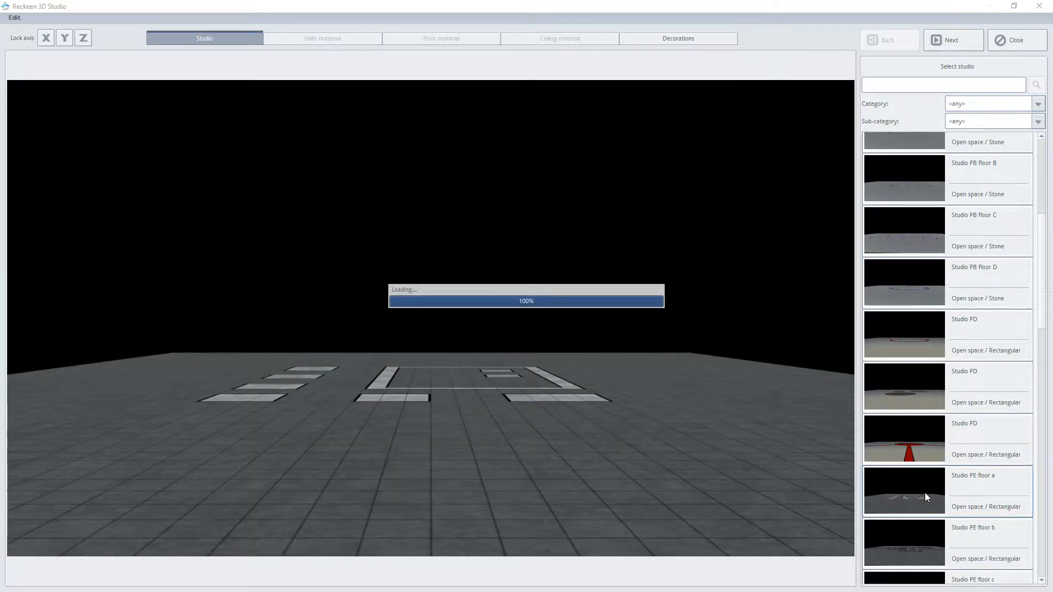
- Place the wooden desk with dark legs from the Studio PE decorations on the Platform_00 placeholder
{"action": "left_click", "coordinate": [679, 42]}
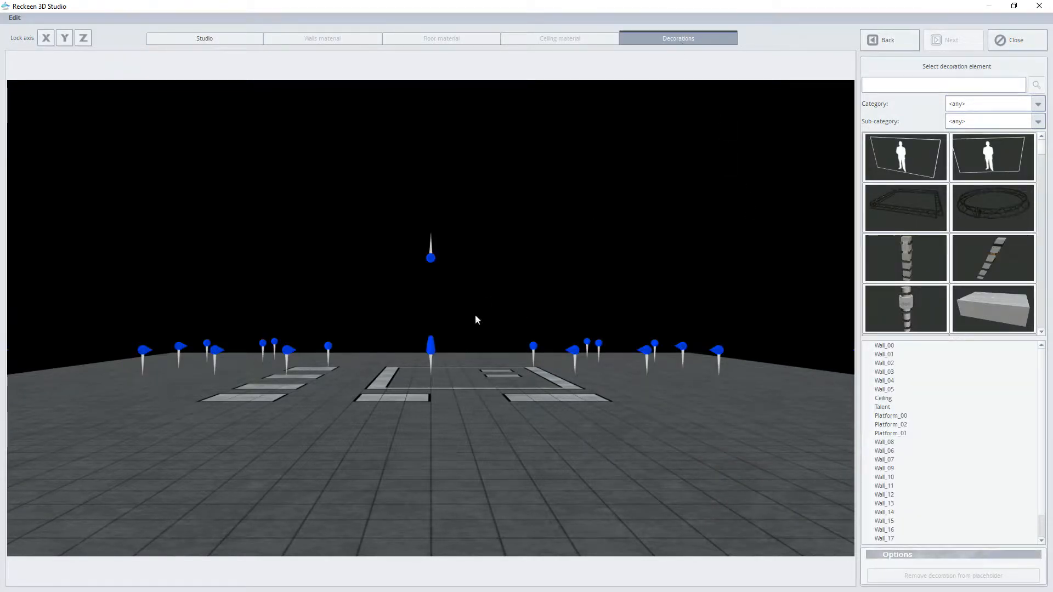
{"action": "left_click", "coordinate": [442, 358]}
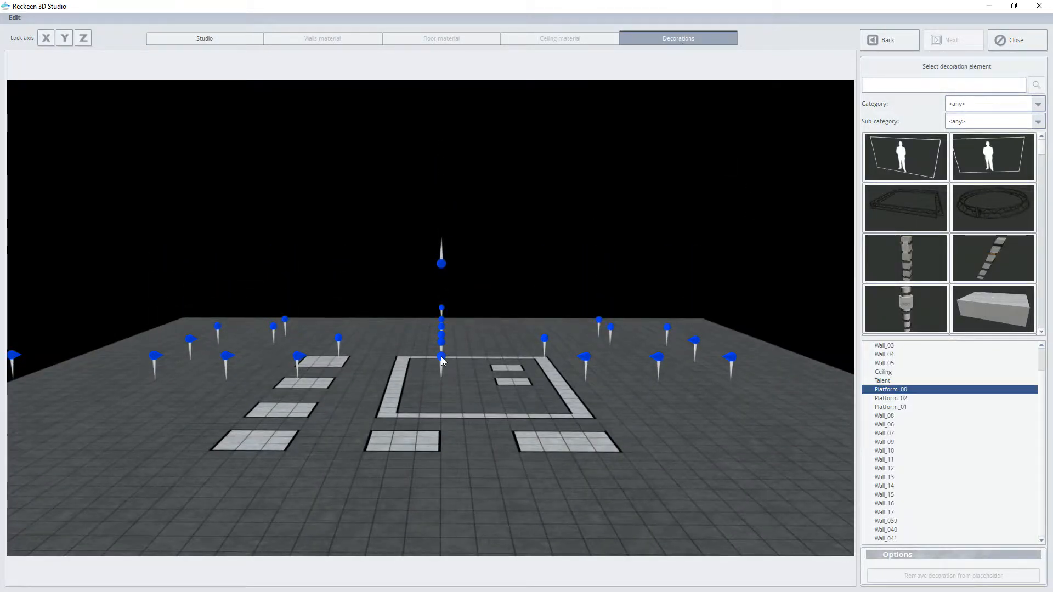
{"action": "left_click", "coordinate": [982, 103]}
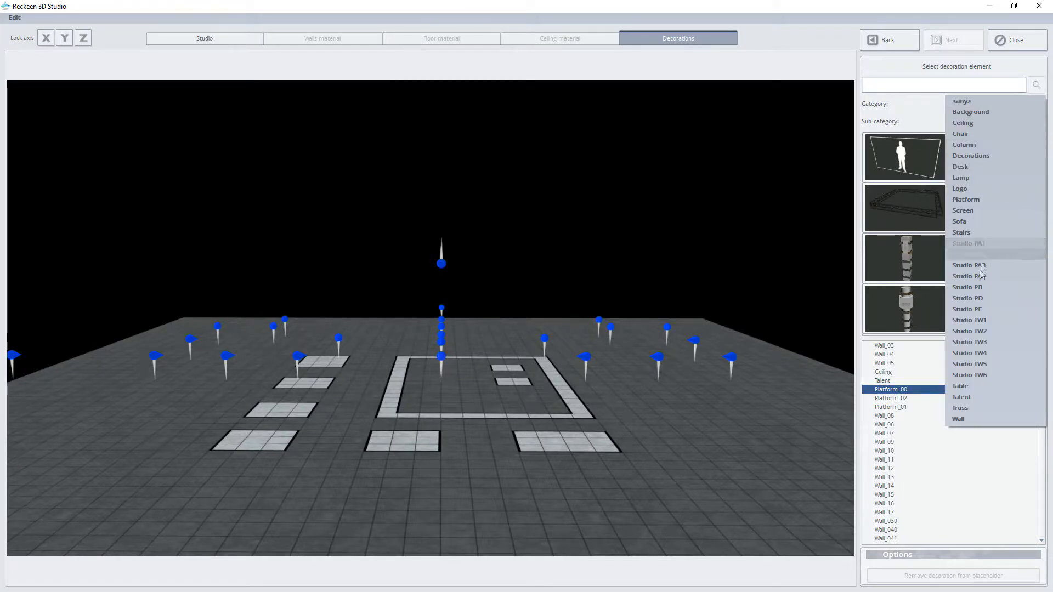
{"action": "left_click", "coordinate": [973, 308]}
{"action": "scroll", "coordinate": [967, 254], "scroll_direction": "down", "scroll_amount": 3}
{"action": "scroll", "coordinate": [968, 252], "scroll_direction": "down", "scroll_amount": 4}
{"action": "scroll", "coordinate": [982, 223], "scroll_direction": "up", "scroll_amount": 1}
{"action": "left_click", "coordinate": [982, 222]}
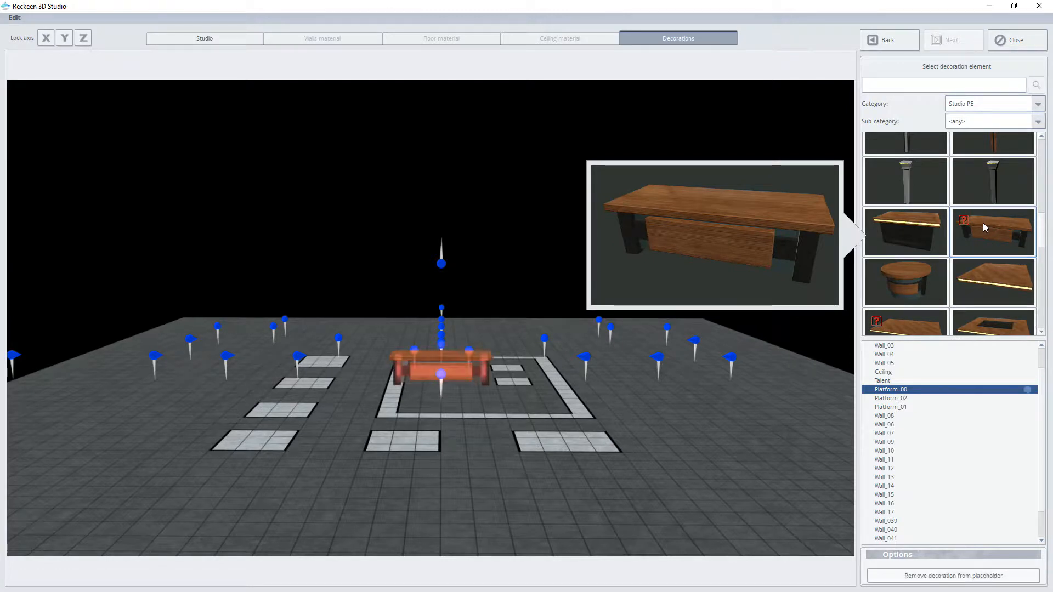
- Find a talent decoration with the search "tale", place it on the Talent_01 placeholder behind the desk, and close the wizard
{"action": "left_click", "coordinate": [442, 346]}
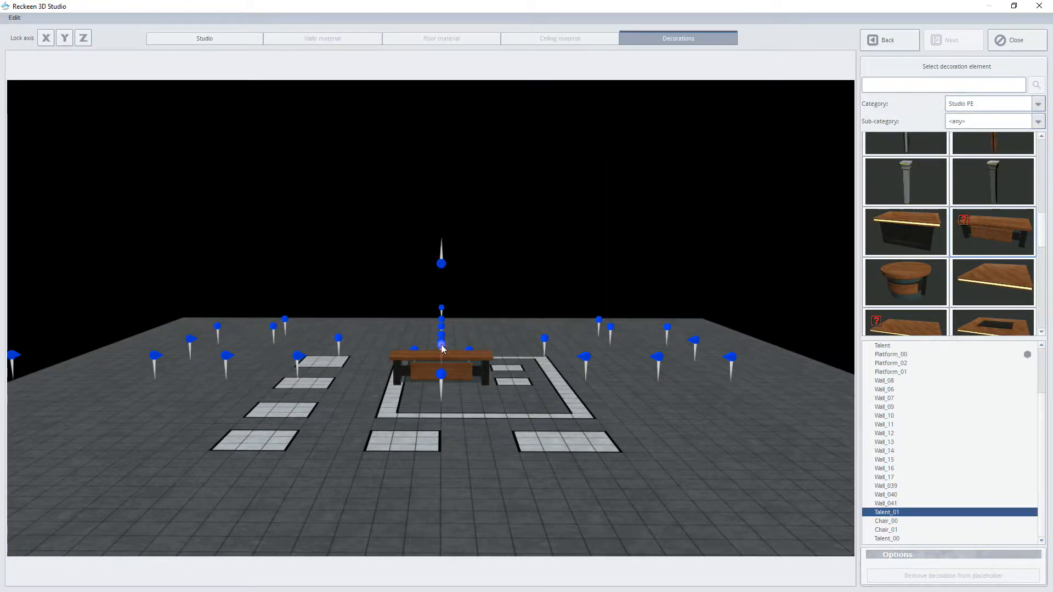
{"action": "left_click", "coordinate": [897, 86]}
{"action": "type", "text": "tale"}
{"action": "mouse_move", "coordinate": [891, 162]}
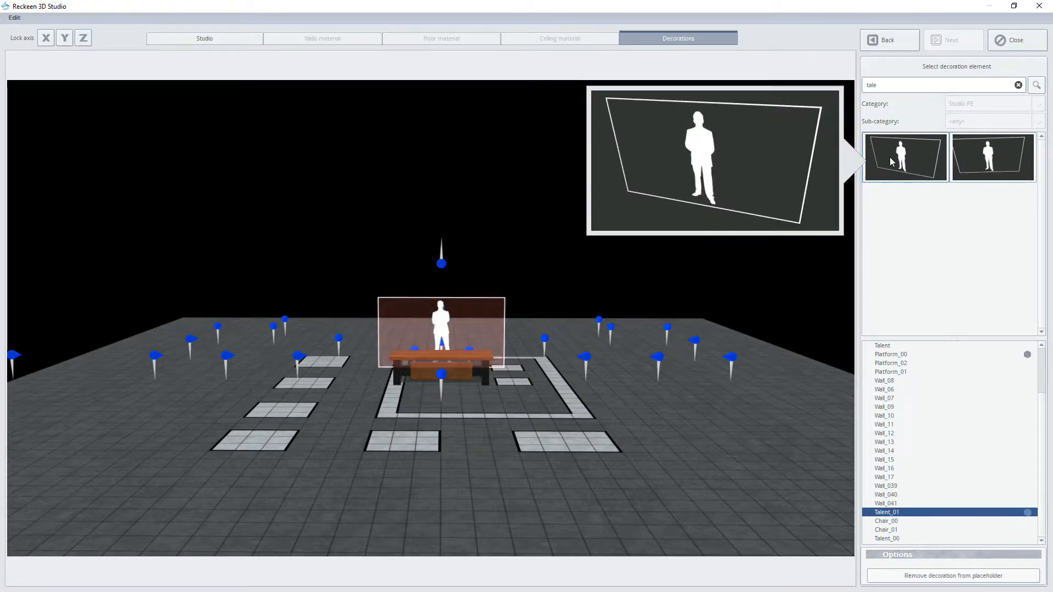
{"action": "left_click", "coordinate": [720, 322]}
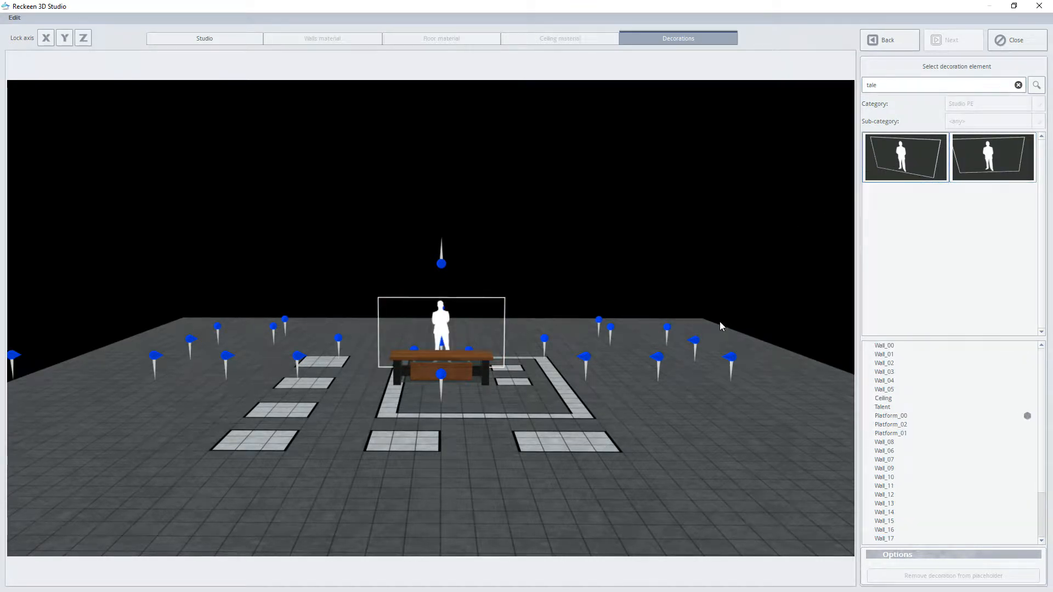
{"action": "left_click", "coordinate": [1019, 41]}
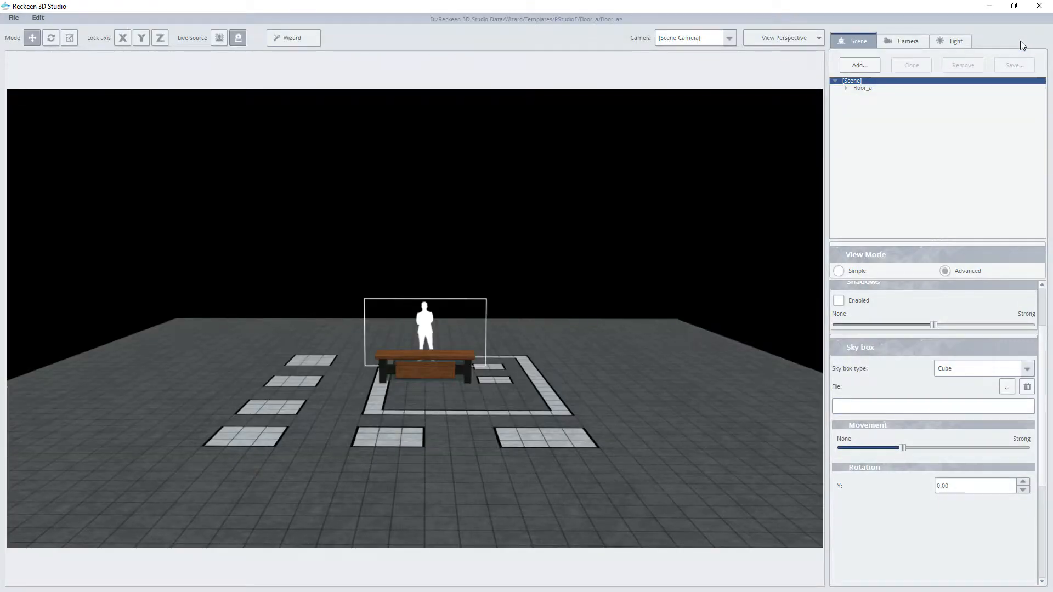
- Move the Scene Camera closer to the desk, to about X -31, Y 333, Z 1625, keeping it as the active camera
{"action": "left_click", "coordinate": [906, 43]}
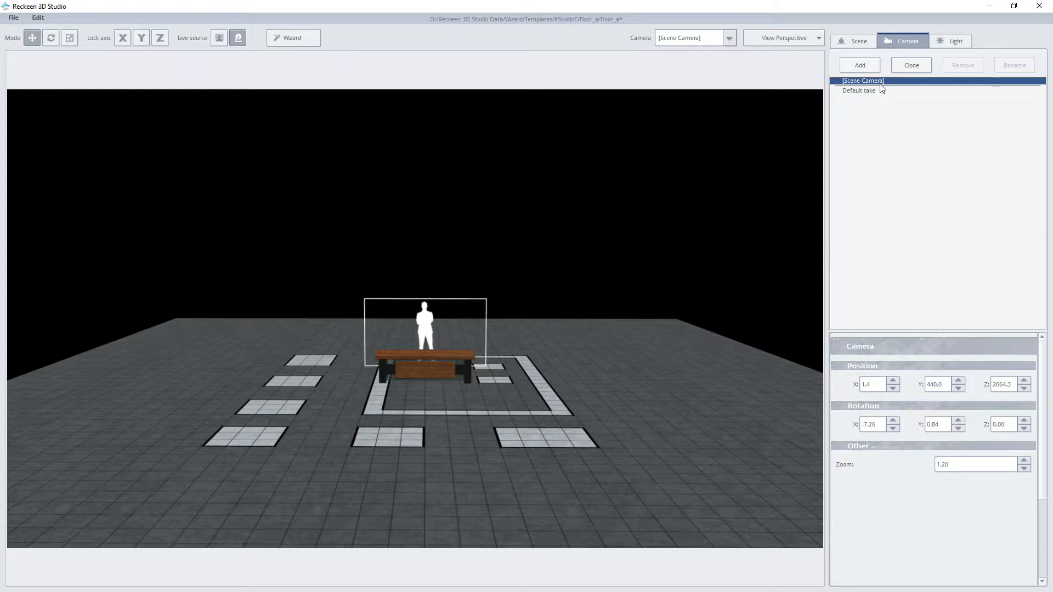
{"action": "middle_click_drag", "start_coordinate": [515, 310], "coordinate": [555, 326]}
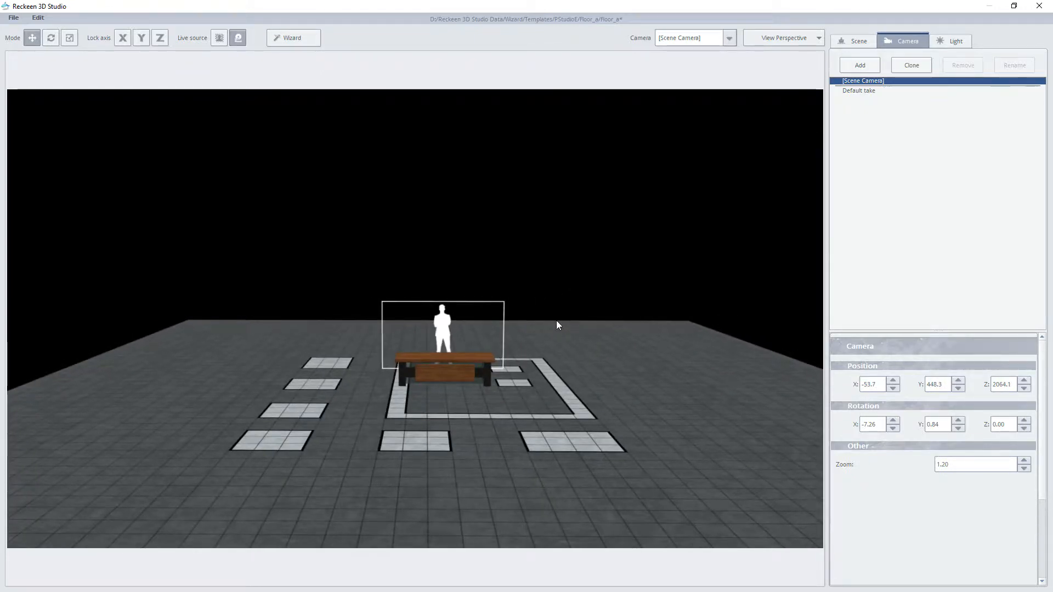
{"action": "scroll", "coordinate": [556, 355], "scroll_direction": "up", "scroll_amount": 4}
{"action": "middle_click_drag", "start_coordinate": [588, 368], "coordinate": [569, 341]}
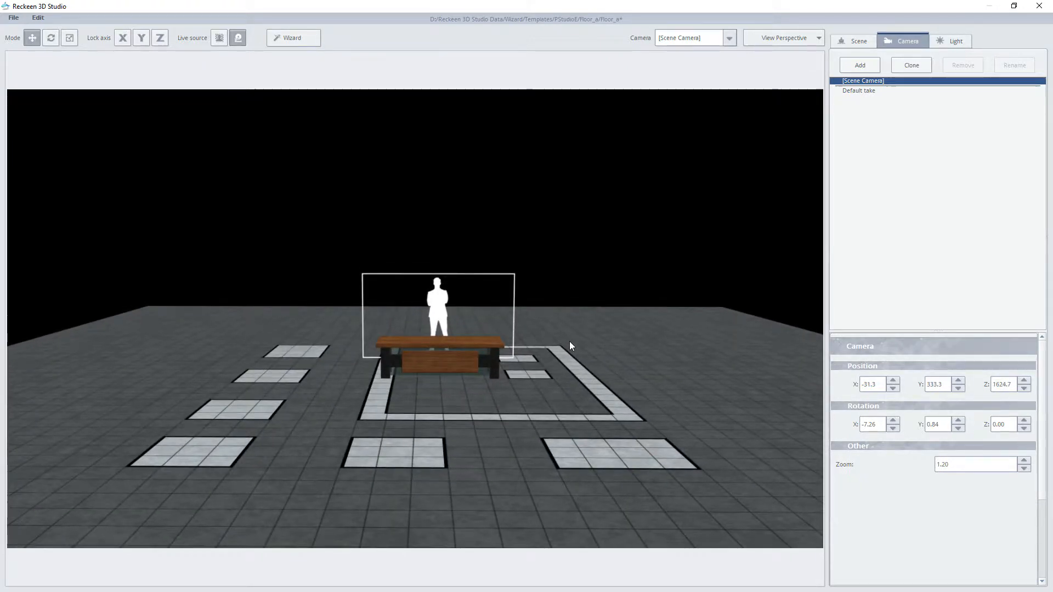
{"action": "left_click", "coordinate": [730, 39]}
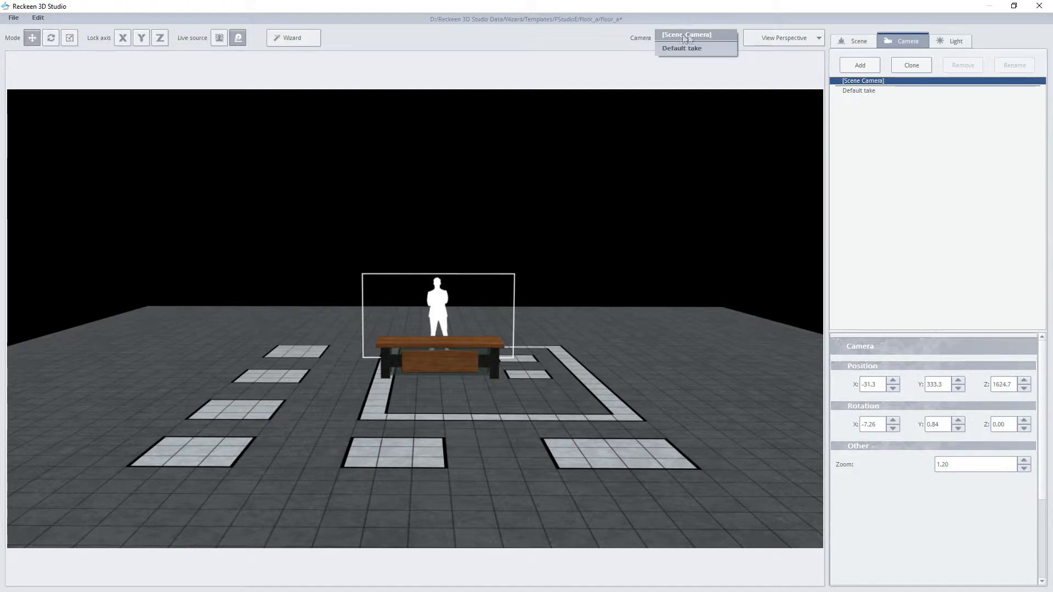
{"action": "left_click", "coordinate": [723, 35]}
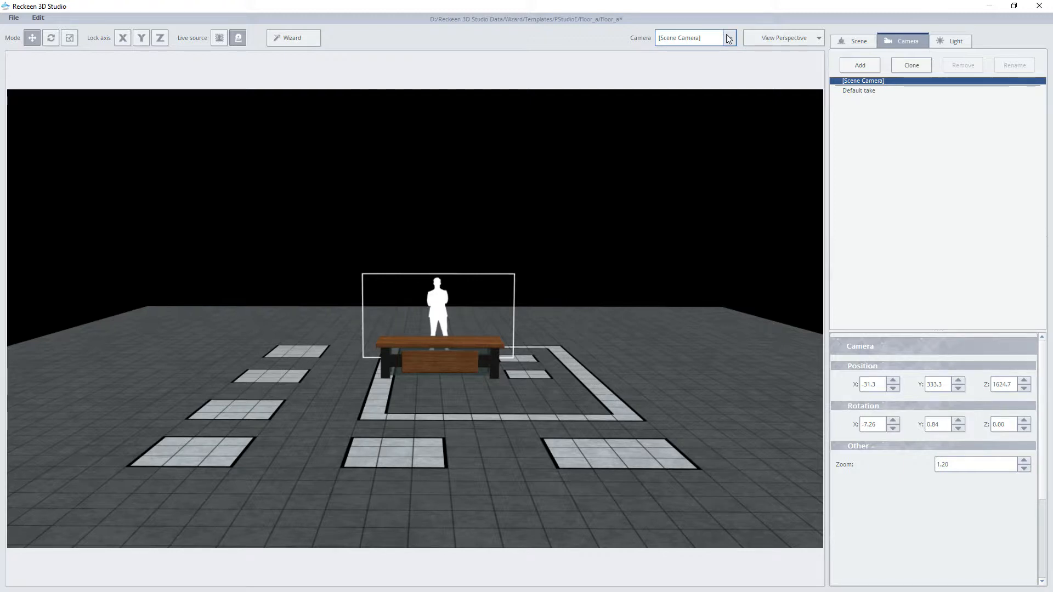
- Reframe the Default take camera at an angle to the desk, at about X 136, Y 260, Z 1604 with Y rotation about 13
{"action": "left_click", "coordinate": [861, 92]}
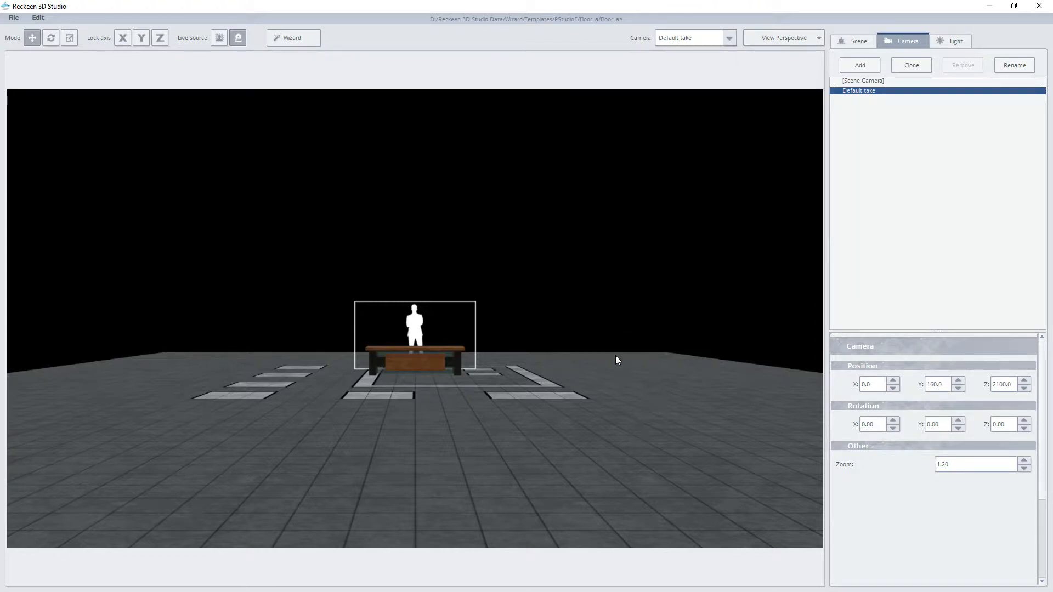
{"action": "mouse_move", "coordinate": [629, 406]}
{"action": "left_mouse_down"}
{"action": "mouse_move", "coordinate": [632, 374]}
{"action": "mouse_move", "coordinate": [639, 420]}
{"action": "left_mouse_up"}
{"action": "right_click_drag", "start_coordinate": [640, 421], "coordinate": [551, 440]}
{"action": "scroll", "coordinate": [601, 409], "scroll_direction": "up", "scroll_amount": 3}
{"action": "left_click_drag", "start_coordinate": [638, 393], "coordinate": [481, 421]}
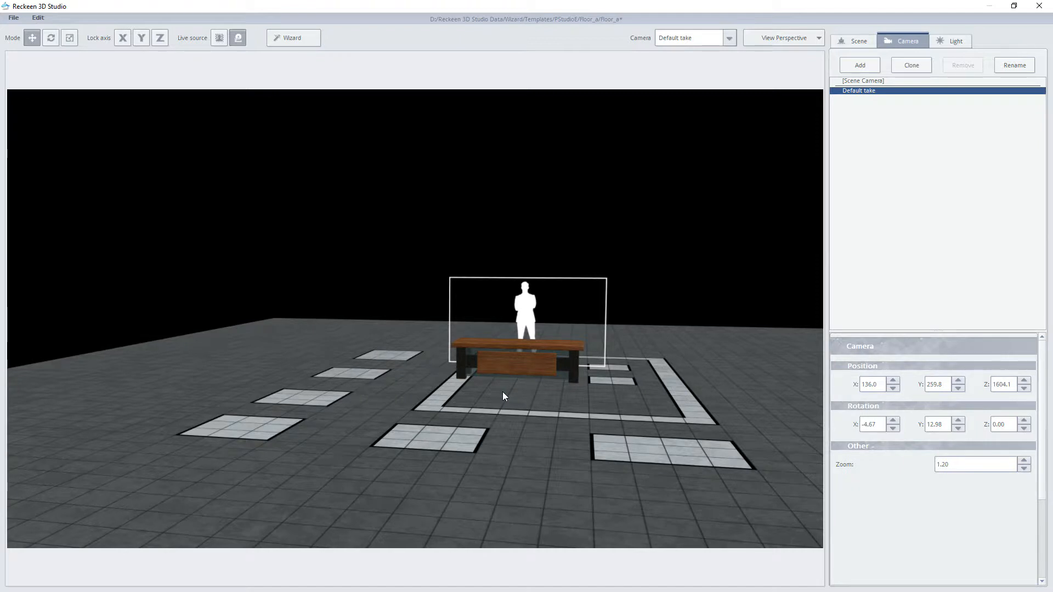
- Add a new camera and frame the desk closely from above, at about X 89, Y 299, Z 1171 with X rotation about -13
{"action": "left_click", "coordinate": [854, 66]}
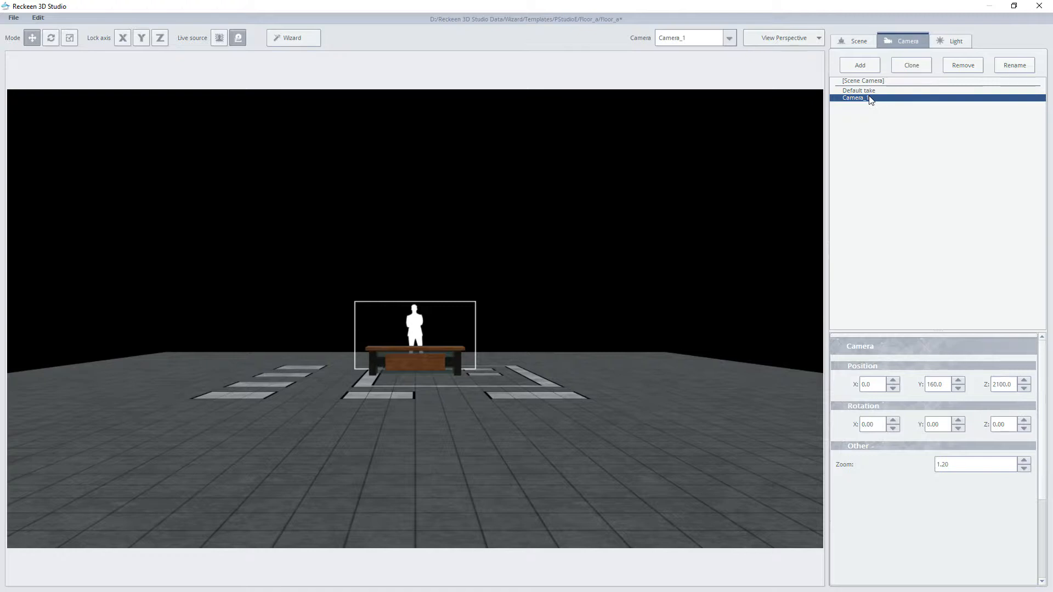
{"action": "scroll", "coordinate": [551, 319], "scroll_direction": "up", "scroll_amount": 9}
{"action": "right_click_drag", "start_coordinate": [552, 320], "coordinate": [526, 367]}
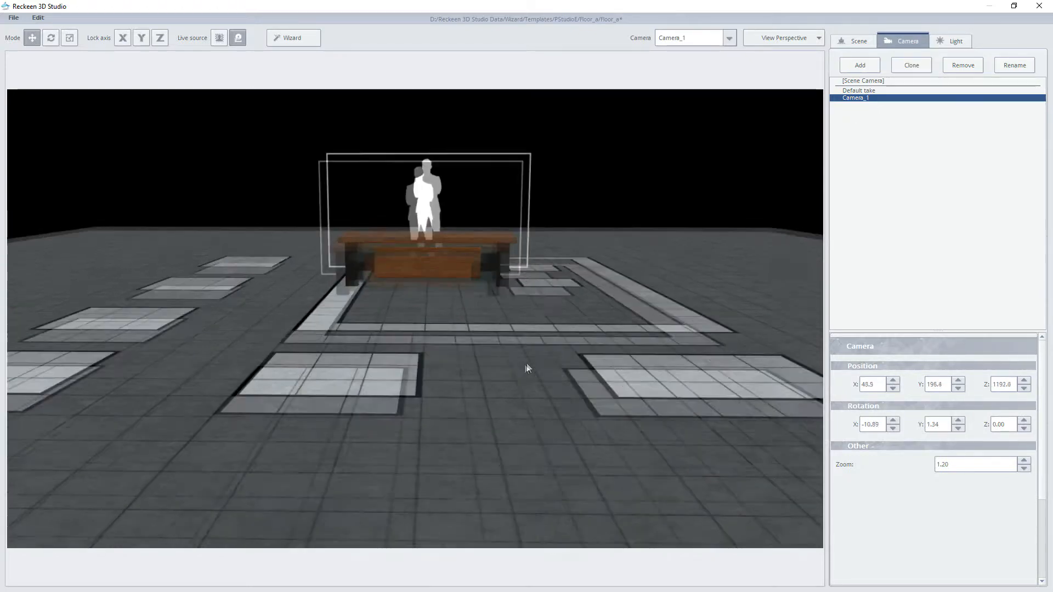
{"action": "middle_click_drag", "start_coordinate": [526, 367], "coordinate": [491, 412]}
{"action": "right_click_drag", "start_coordinate": [577, 357], "coordinate": [542, 367]}
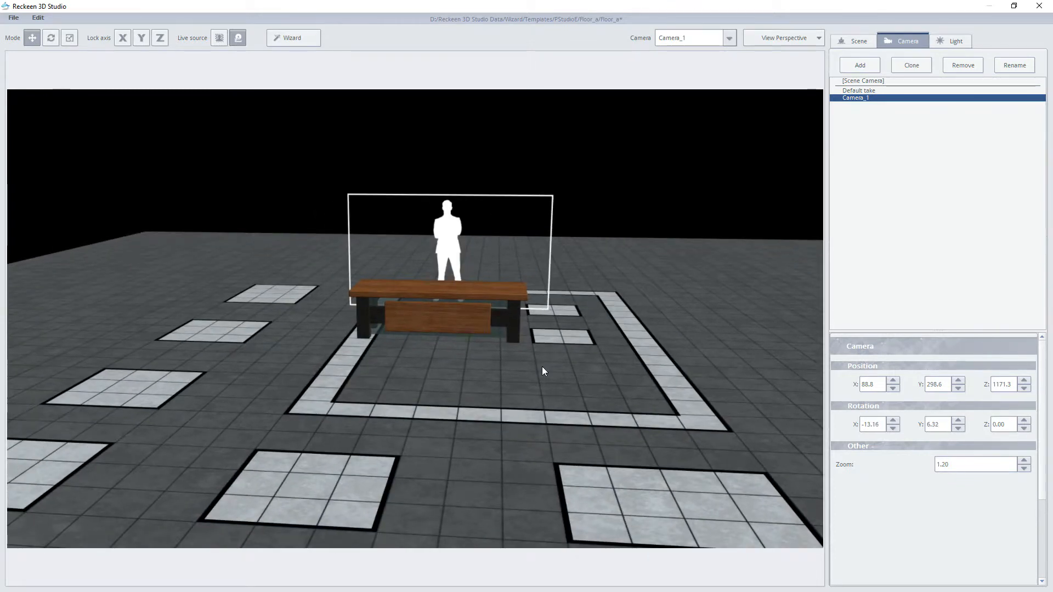
- Try a clone of the new camera viewing the desk from its other side, and remove the clone
{"action": "left_click", "coordinate": [909, 67]}
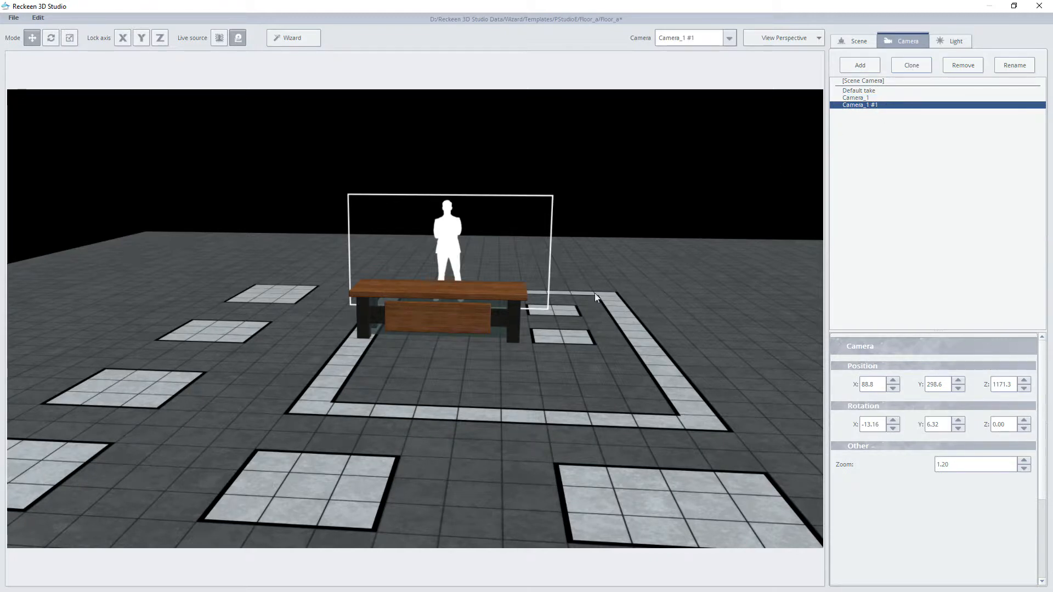
{"action": "left_click_drag", "start_coordinate": [370, 327], "coordinate": [639, 328]}
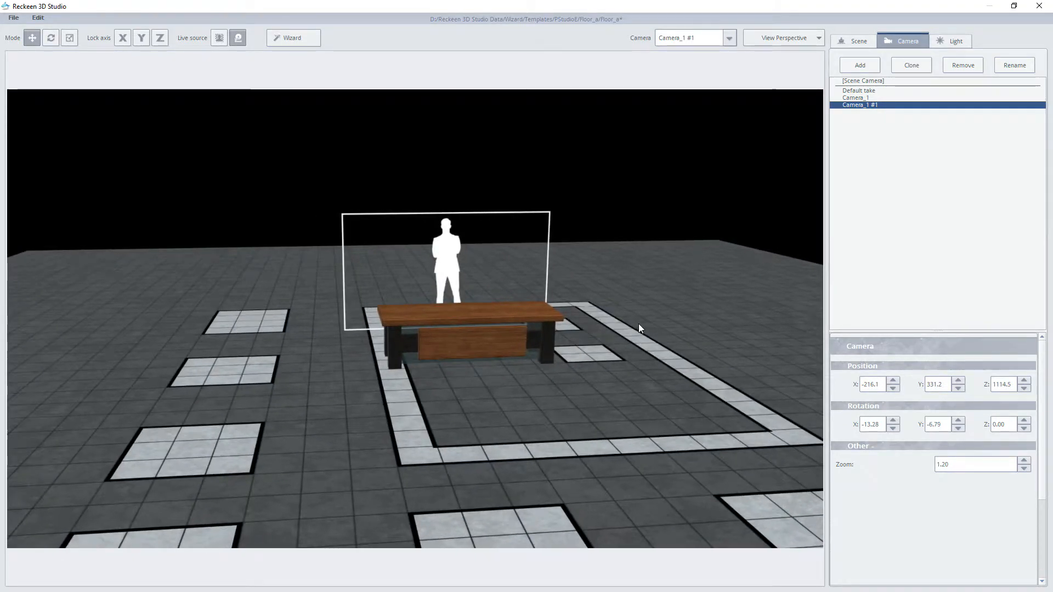
{"action": "left_click", "coordinate": [955, 67]}
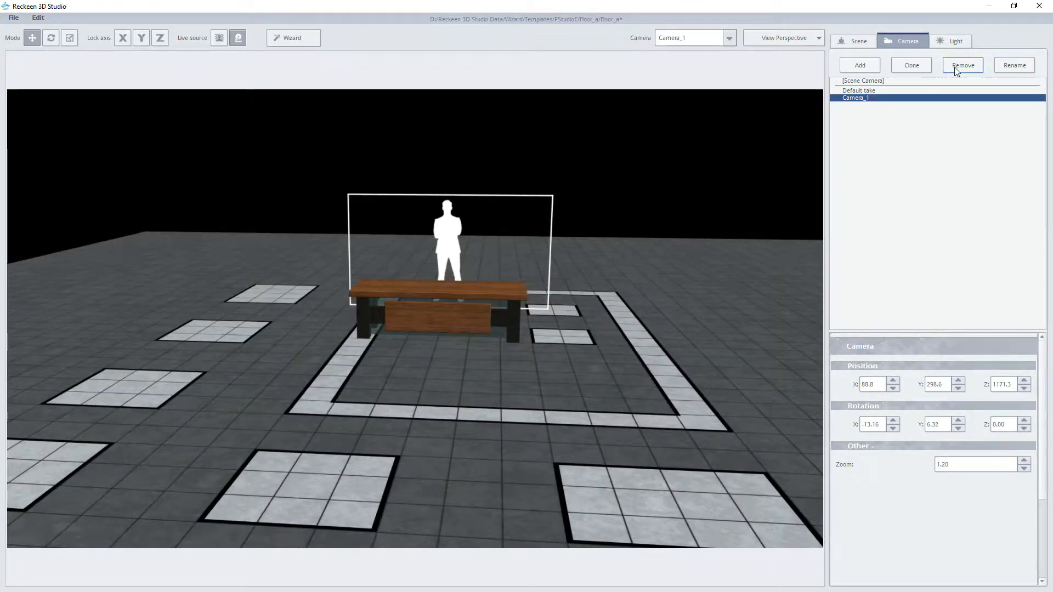
- Rename the Default take camera as Camera 1 and the added camera as Camera 2
{"action": "left_click", "coordinate": [901, 90]}
{"action": "left_click", "coordinate": [1013, 66]}
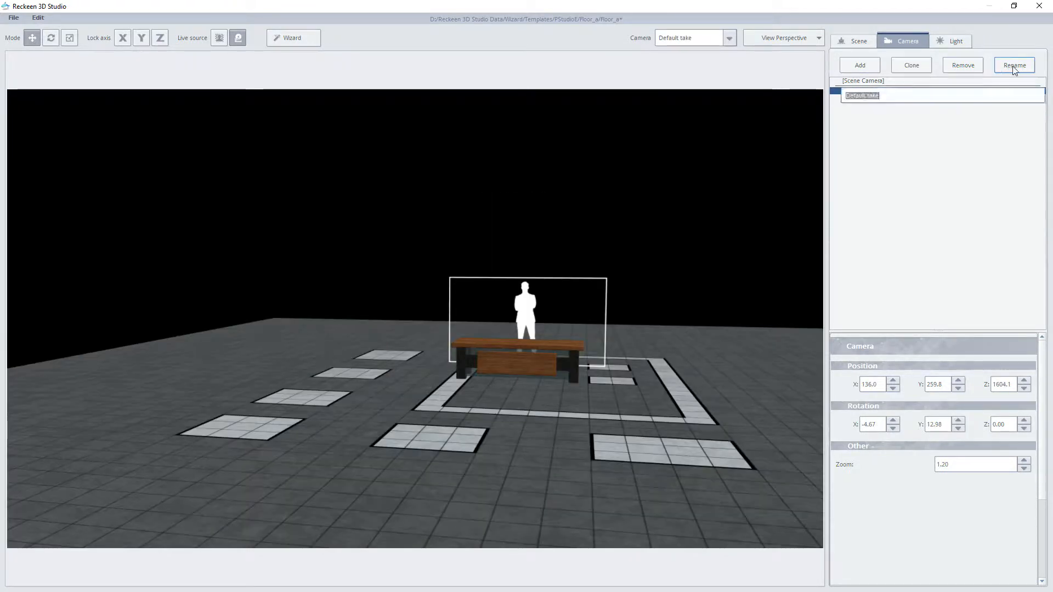
{"action": "type", "text": "Camera 1"}
{"action": "key", "text": "Return"}
{"action": "left_click", "coordinate": [865, 98]}
{"action": "left_click", "coordinate": [1013, 67]}
{"action": "type", "text": "Camera 2"}
{"action": "key", "text": "Return"}
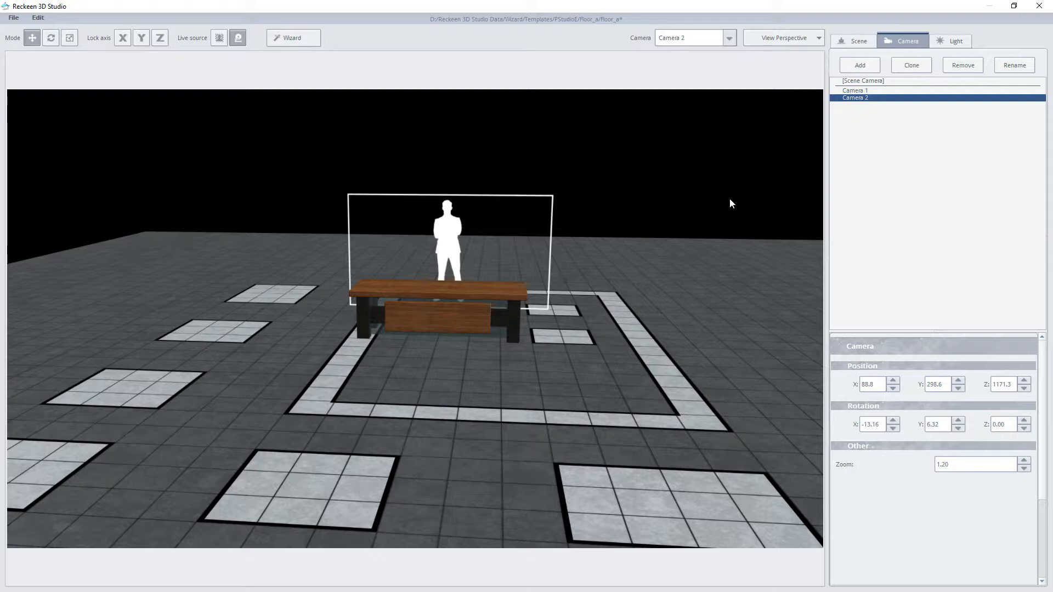
- Fine-tune Camera 1 numerically to position X 143.0, rotation X -4.64 and zoom 1.21
{"action": "left_click", "coordinate": [859, 91]}
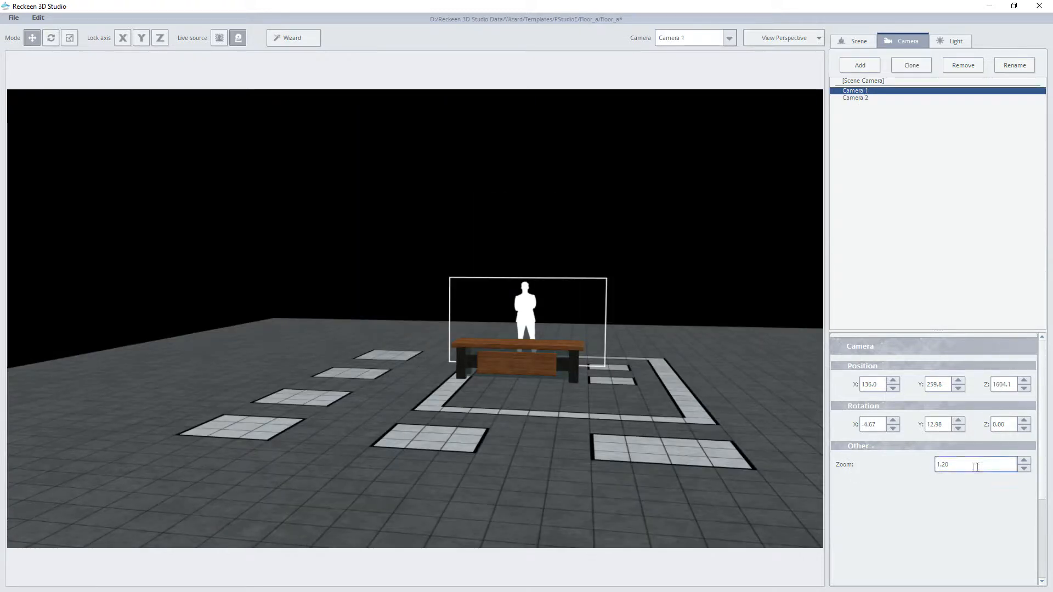
{"action": "left_click", "coordinate": [893, 380]}
{"action": "left_click", "coordinate": [894, 381]}
{"action": "left_click", "coordinate": [893, 380]}
{"action": "left_click", "coordinate": [893, 420]}
{"action": "left_click", "coordinate": [893, 420]}
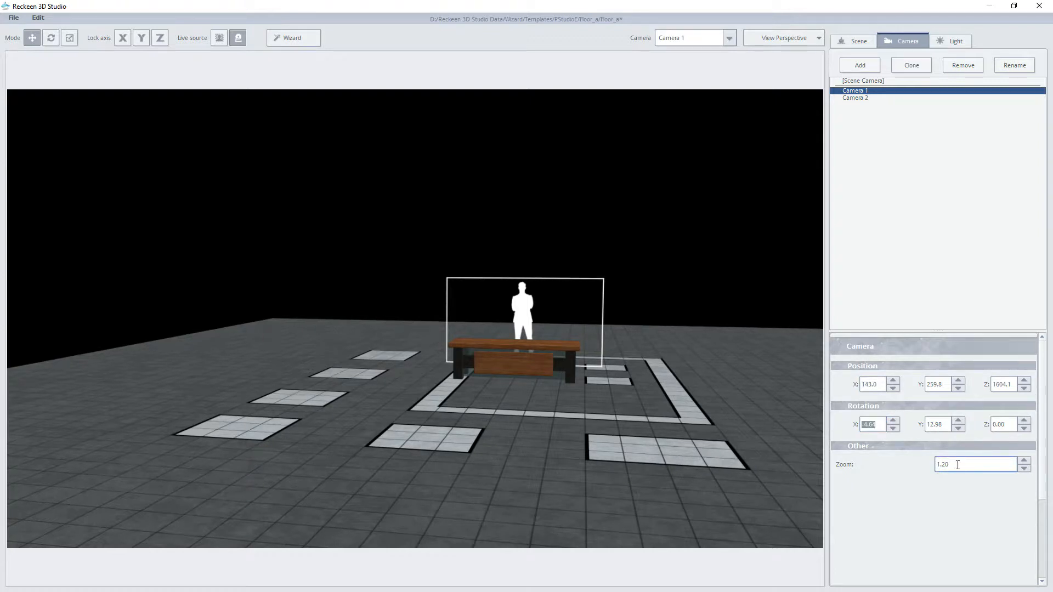
{"action": "scroll", "coordinate": [958, 465], "scroll_direction": "up", "scroll_amount": 3}
{"action": "scroll", "coordinate": [957, 465], "scroll_direction": "down", "scroll_amount": 2}
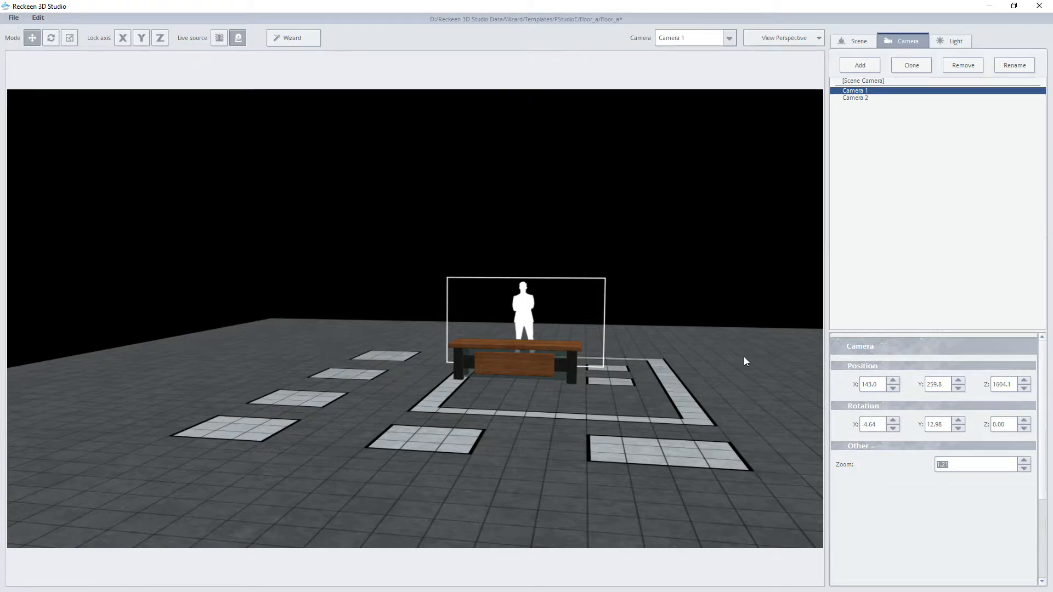
- Shift Camera 1 sideways in the view to about X 180, Z 1596, locking the Y and Z axes for the final move
{"action": "left_click_drag", "start_coordinate": [743, 357], "coordinate": [696, 357]}
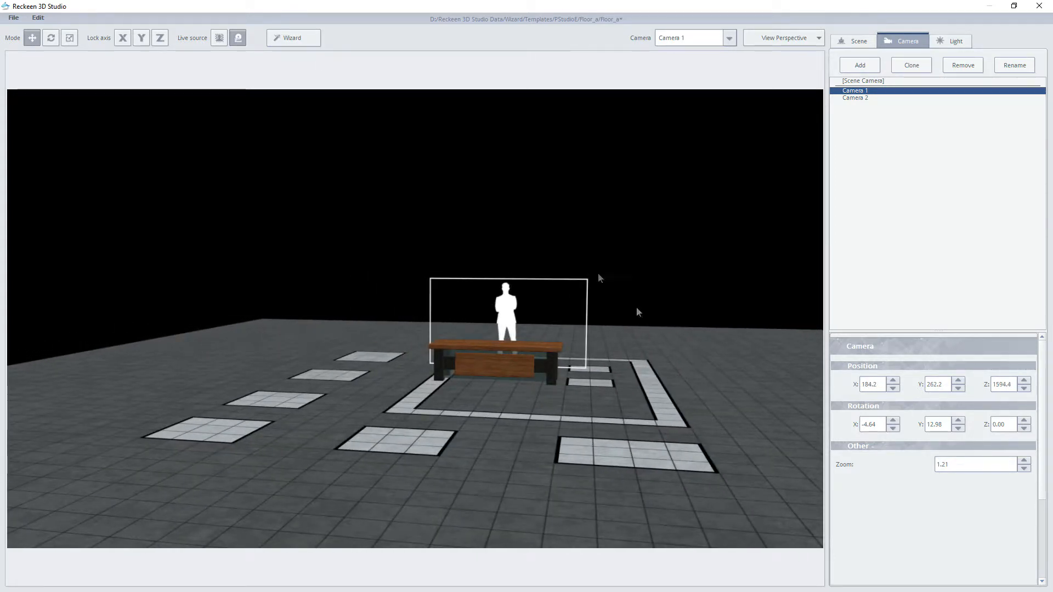
{"action": "left_click", "coordinate": [141, 38]}
{"action": "left_click", "coordinate": [159, 37]}
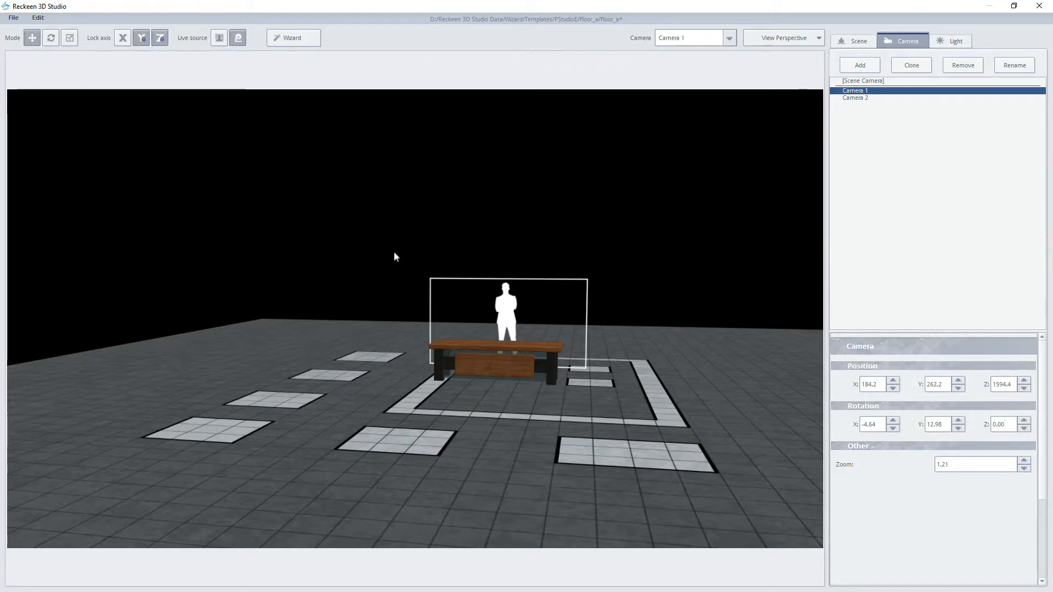
{"action": "mouse_move", "coordinate": [357, 261]}
{"action": "left_mouse_down"}
{"action": "mouse_move", "coordinate": [616, 262]}
{"action": "mouse_move", "coordinate": [108, 264]}
{"action": "mouse_move", "coordinate": [359, 263]}
{"action": "left_mouse_up"}
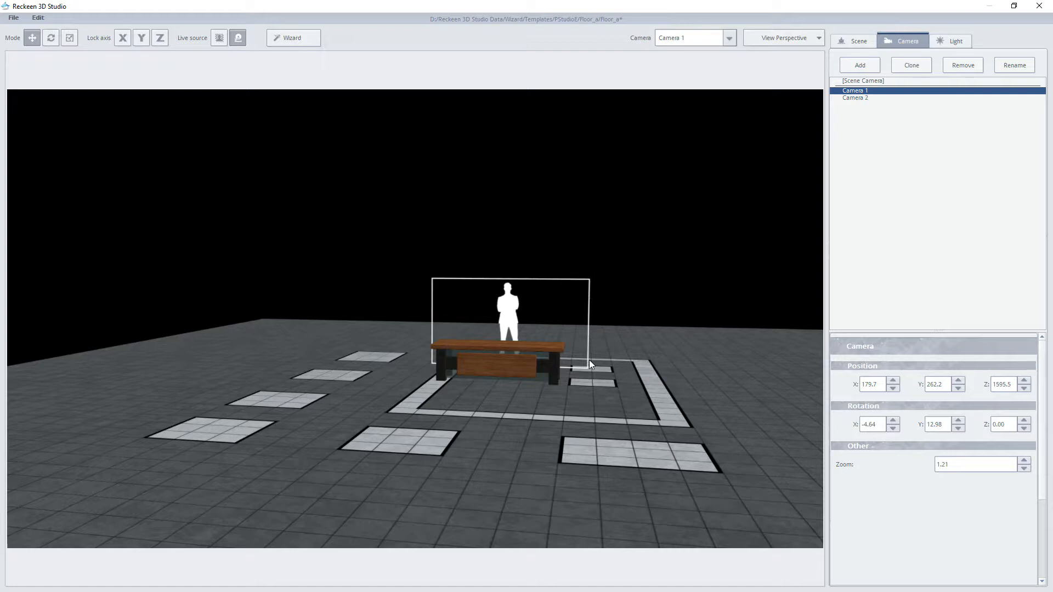
- Select the talent and orbit Camera 1 around it to about X -627, Y 462, Z 1449
{"action": "left_click", "coordinate": [515, 317]}
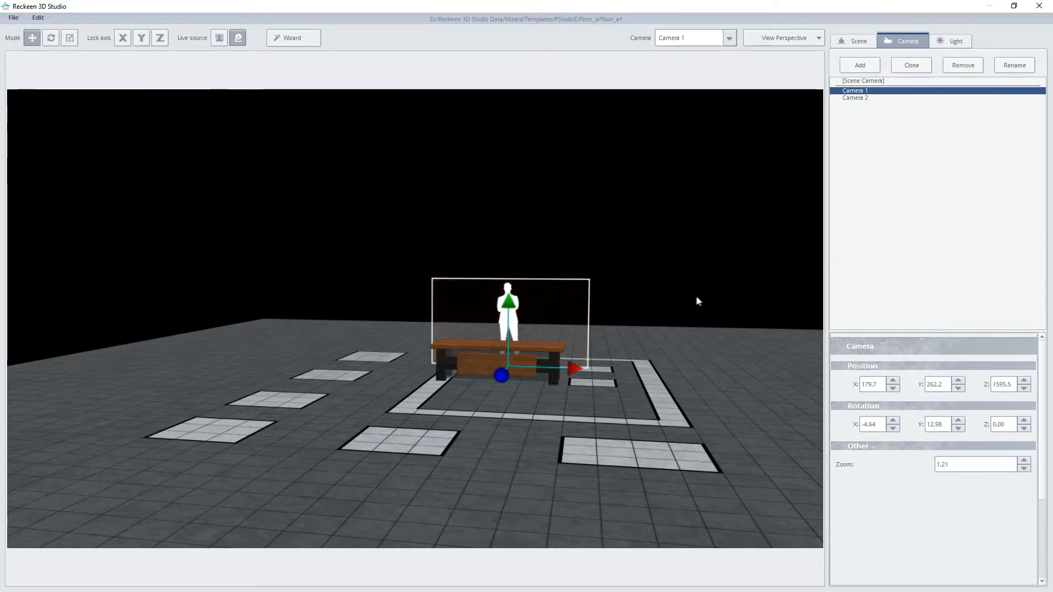
{"action": "middle_click_drag", "start_coordinate": [696, 297], "coordinate": [728, 327]}
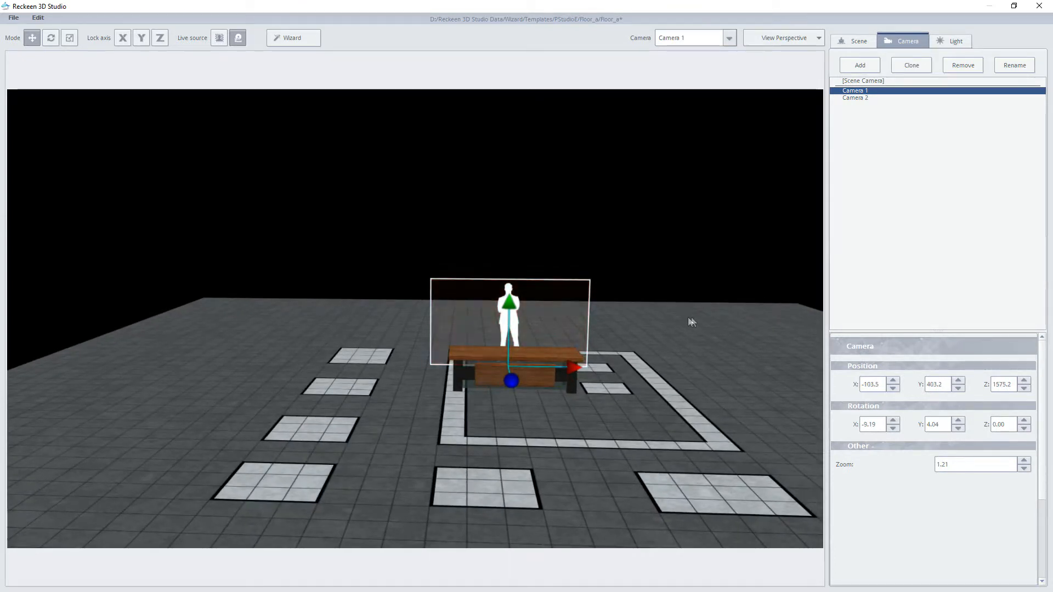
{"action": "middle_click_drag", "start_coordinate": [423, 277], "coordinate": [534, 255]}
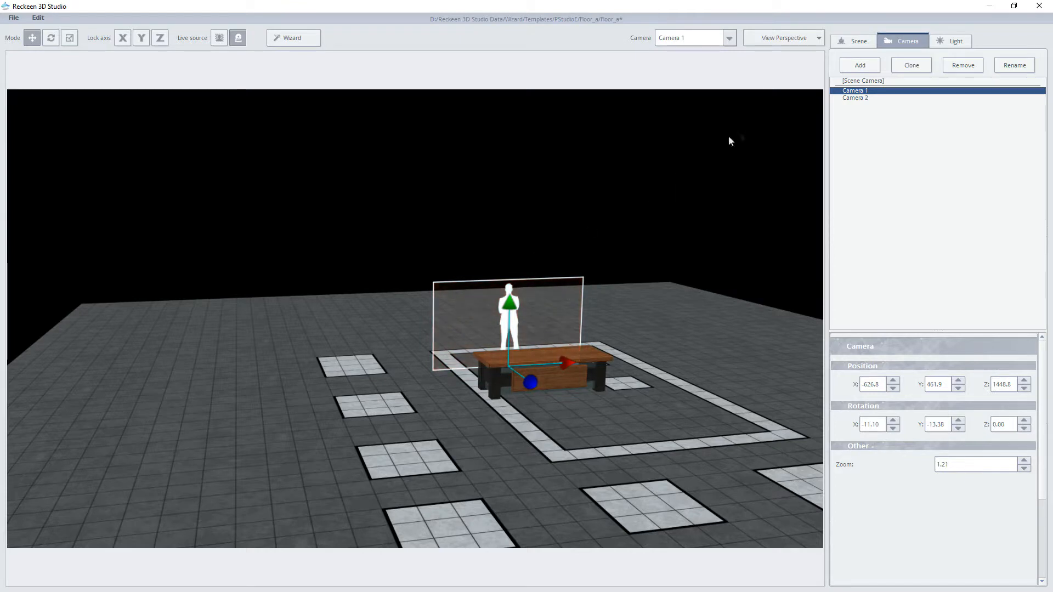
- Clone the camera twice, orbiting each clone around the talent, with the second clone ending at about X 674, Y 425, Z 1440
{"action": "left_click", "coordinate": [908, 65]}
{"action": "middle_click_drag", "start_coordinate": [705, 205], "coordinate": [488, 210]}
{"action": "left_click", "coordinate": [923, 68]}
{"action": "middle_click_drag", "start_coordinate": [732, 171], "coordinate": [539, 192]}
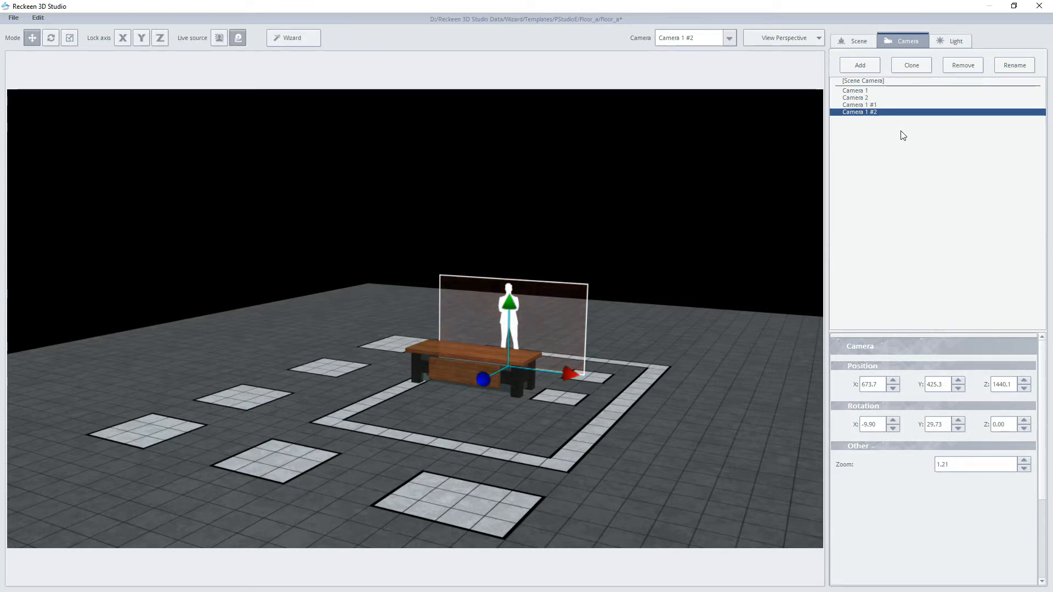
- Return to Camera 1, deselect the talent and save the studio under the name NEW studio
{"action": "left_click", "coordinate": [856, 91]}
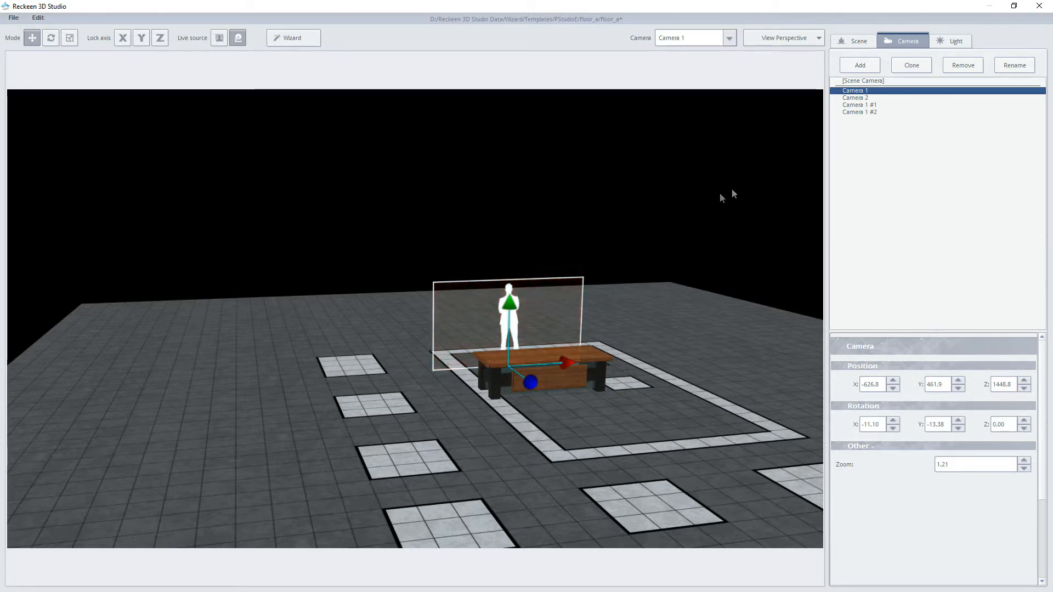
{"action": "left_click", "coordinate": [583, 195]}
{"action": "left_click", "coordinate": [14, 18]}
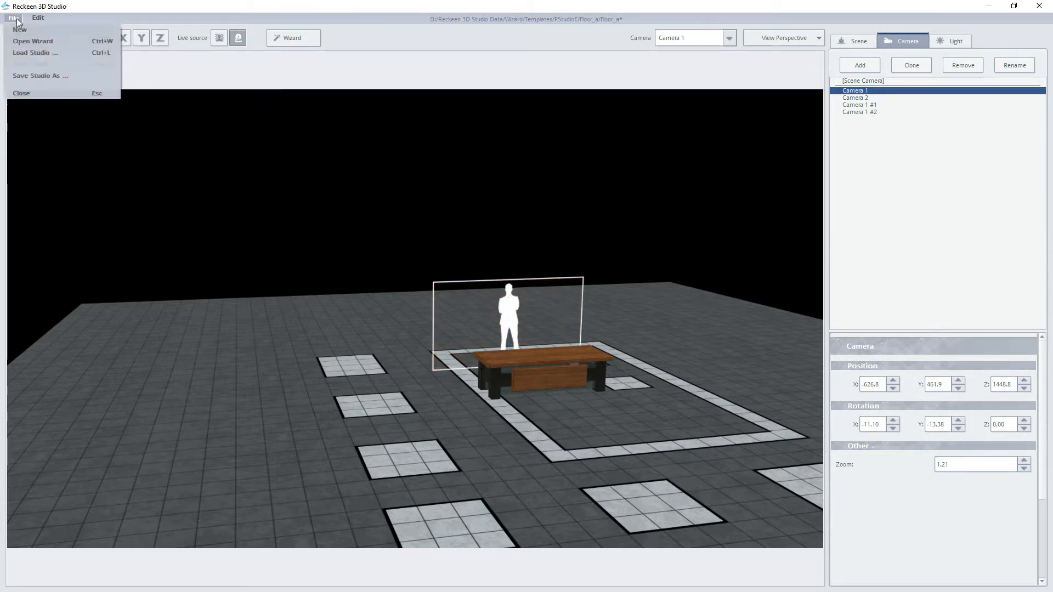
{"action": "left_click", "coordinate": [41, 75]}
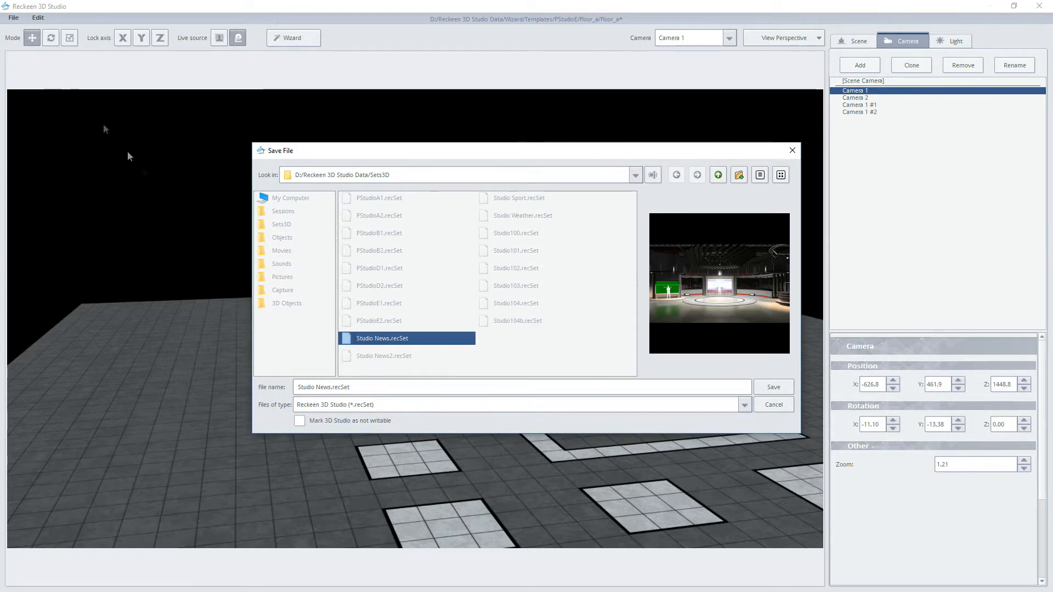
{"action": "left_click_drag", "start_coordinate": [359, 387], "coordinate": [260, 377]}
{"action": "type", "text": "NEW studio"}
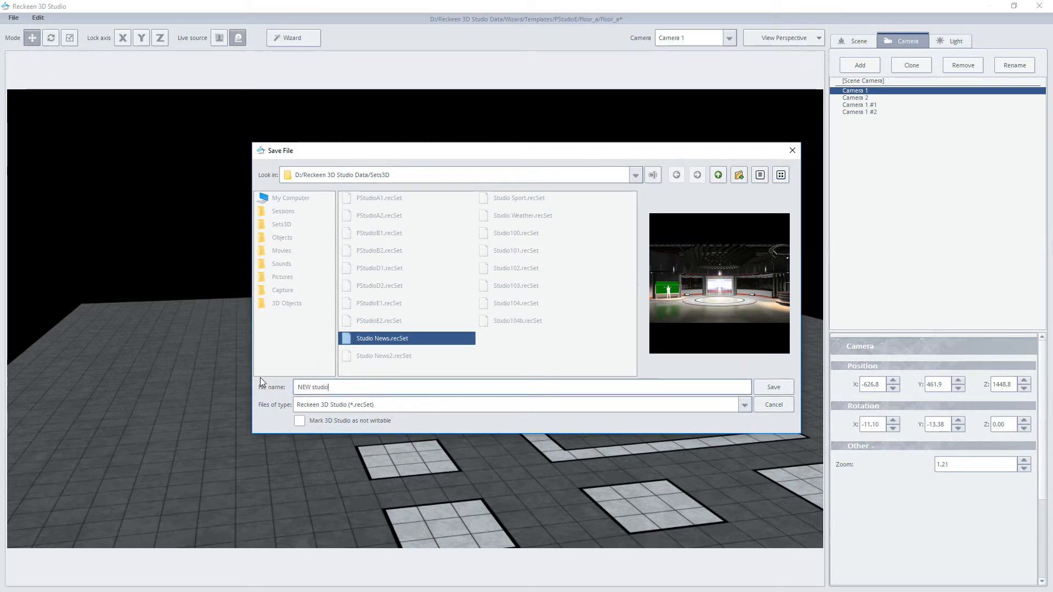
{"action": "key", "text": "Return"}
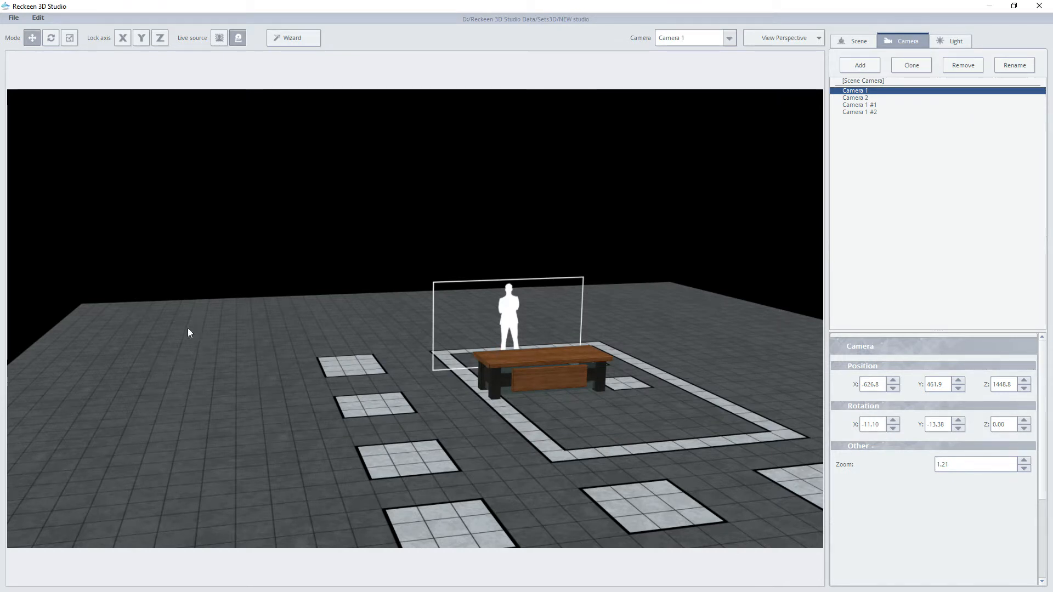
- Preview the saved NEW studio file in the studio loading dialog, and leave without loading it
{"action": "left_click", "coordinate": [14, 18]}
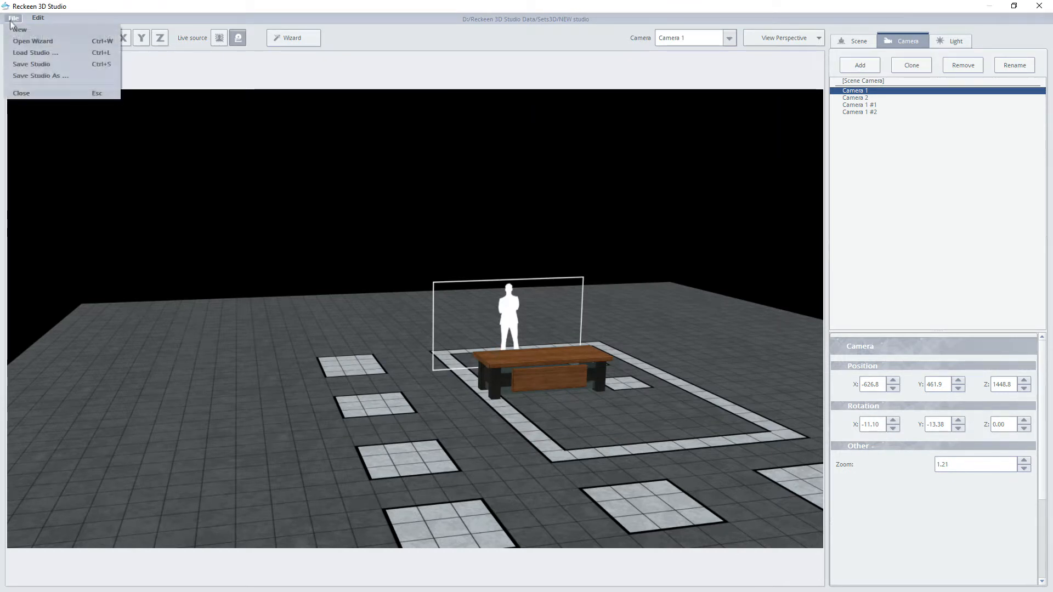
{"action": "left_click", "coordinate": [24, 54]}
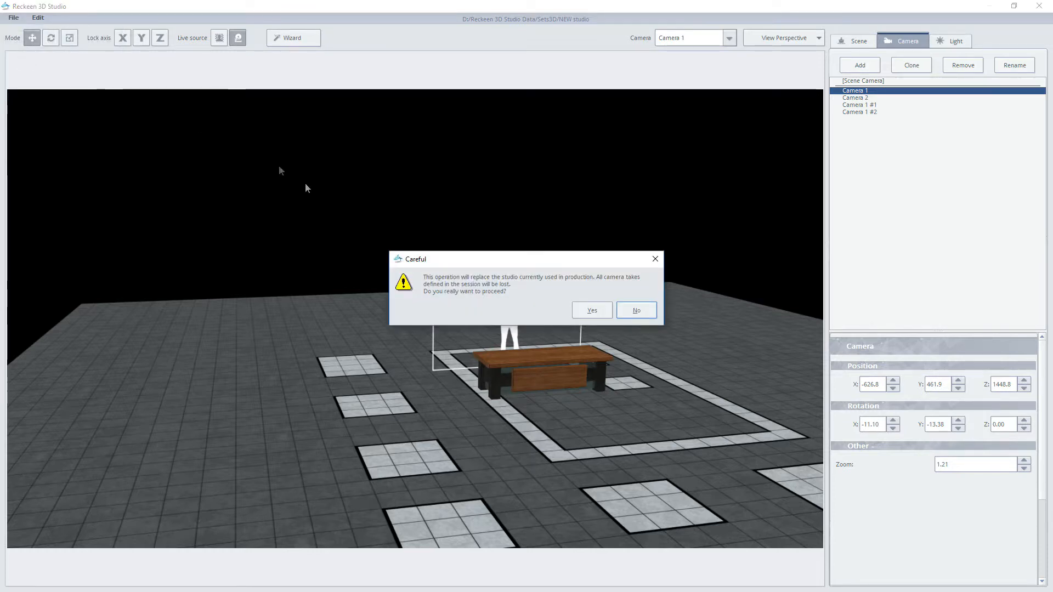
{"action": "left_click", "coordinate": [591, 310]}
{"action": "left_click", "coordinate": [388, 199]}
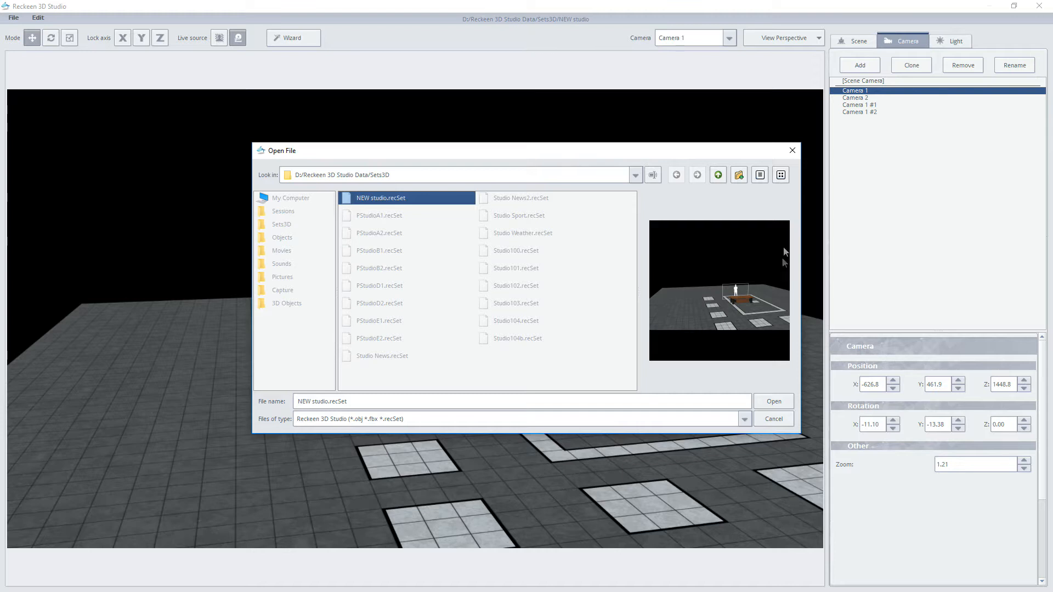
{"action": "left_click", "coordinate": [779, 420]}
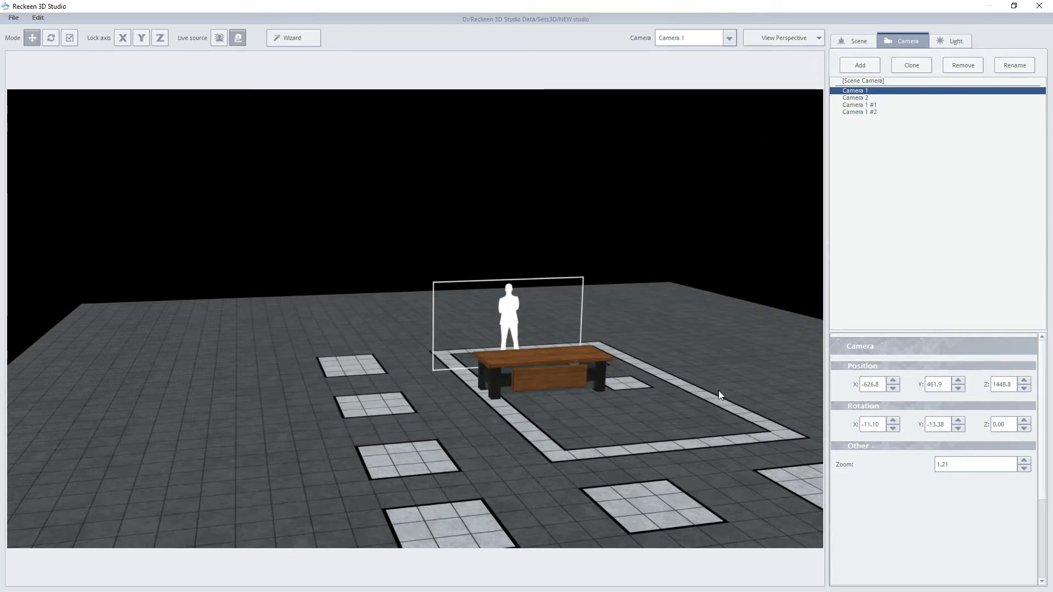
- Close the studio editor and load NEW studio.recSet into the production for V/C 1
{"action": "left_click", "coordinate": [1039, 6]}
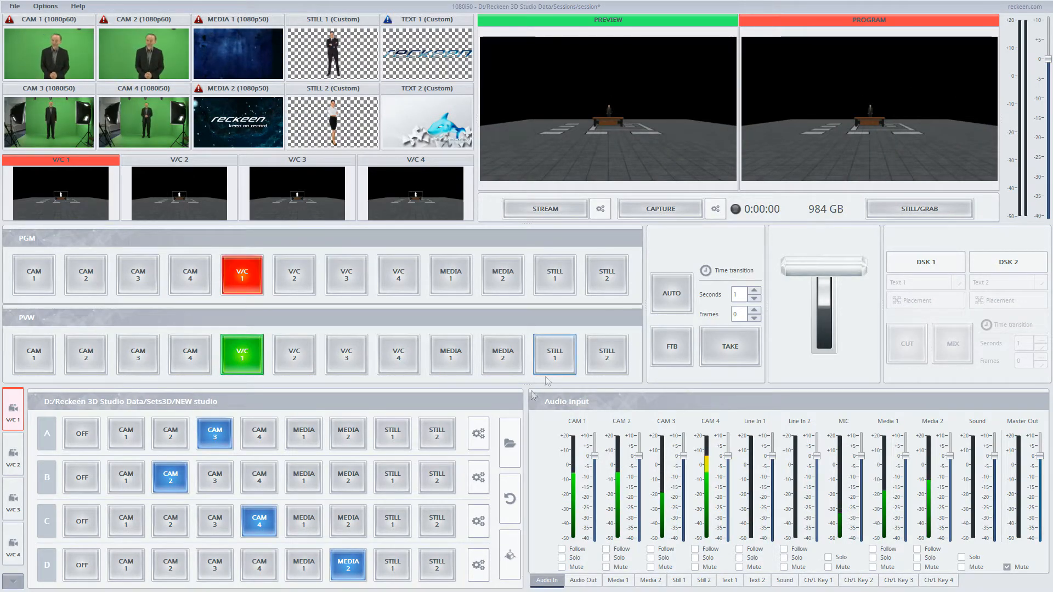
{"action": "left_click", "coordinate": [510, 443]}
{"action": "double_click", "coordinate": [365, 194]}
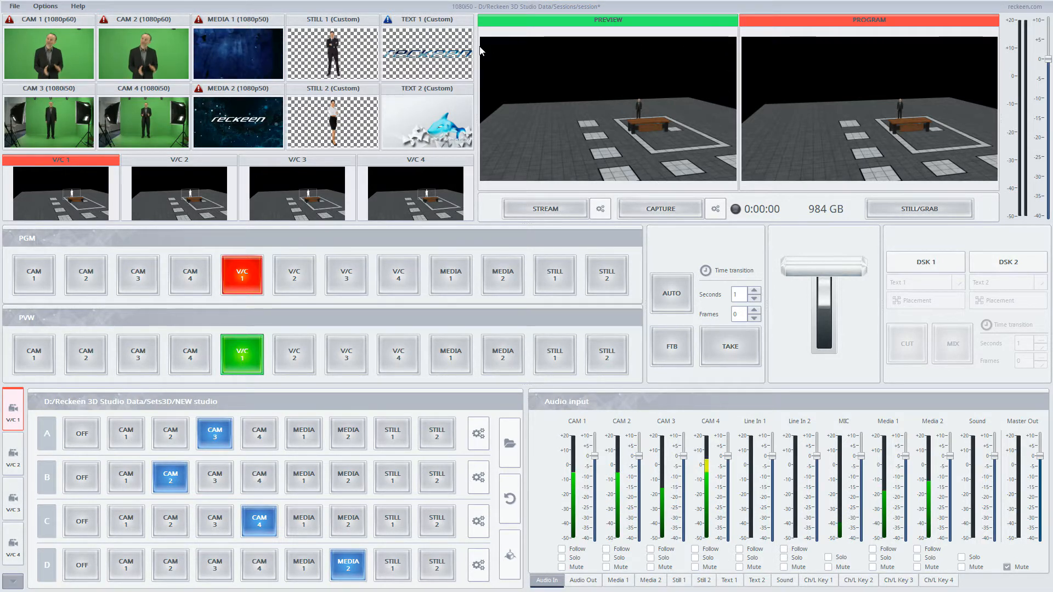
- Show the studio's camera takes and review virtual cameras V/C 2, 3 and 4 in preview, ending on V/C 1
{"action": "left_click", "coordinate": [19, 582]}
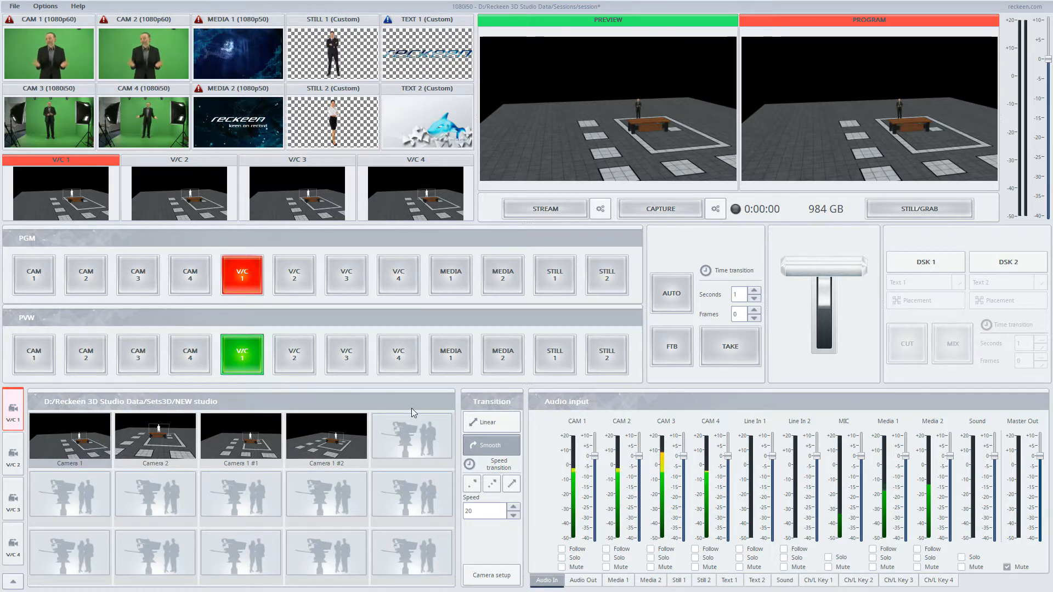
{"action": "left_click", "coordinate": [287, 357]}
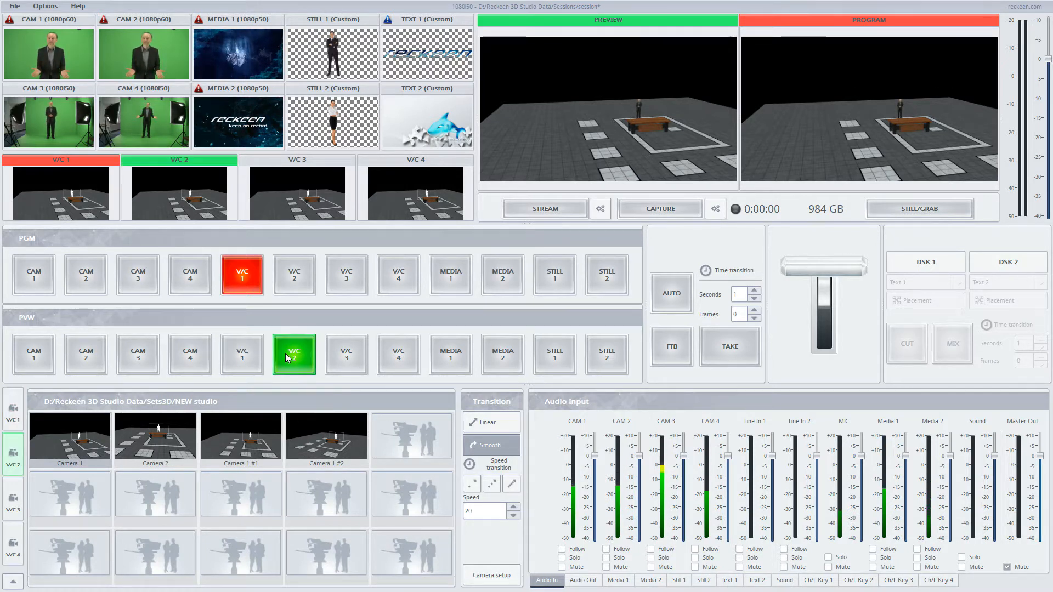
{"action": "left_click", "coordinate": [346, 356]}
{"action": "left_click", "coordinate": [398, 356]}
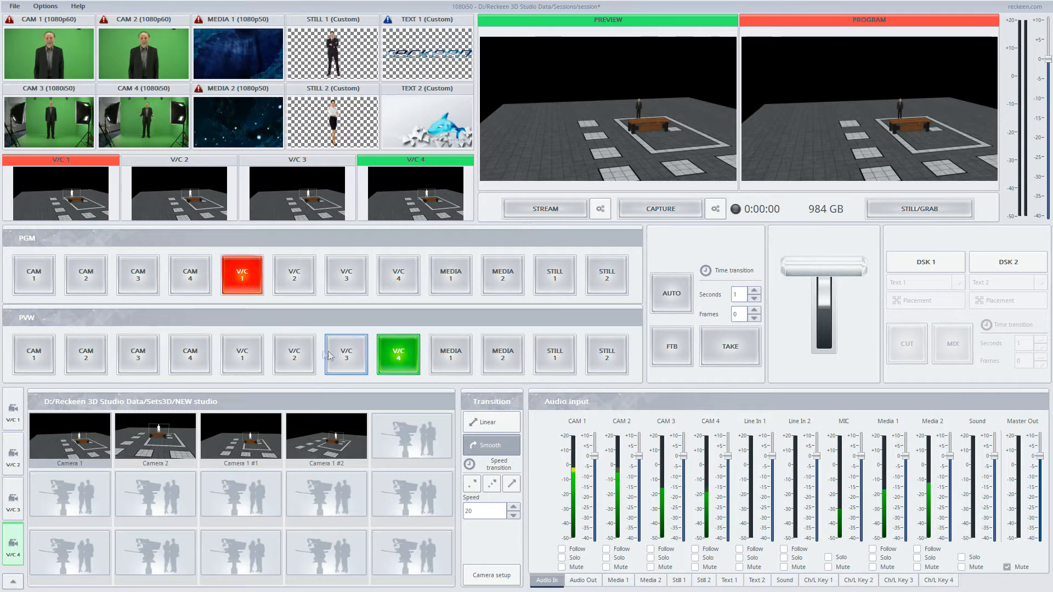
{"action": "left_click", "coordinate": [237, 354]}
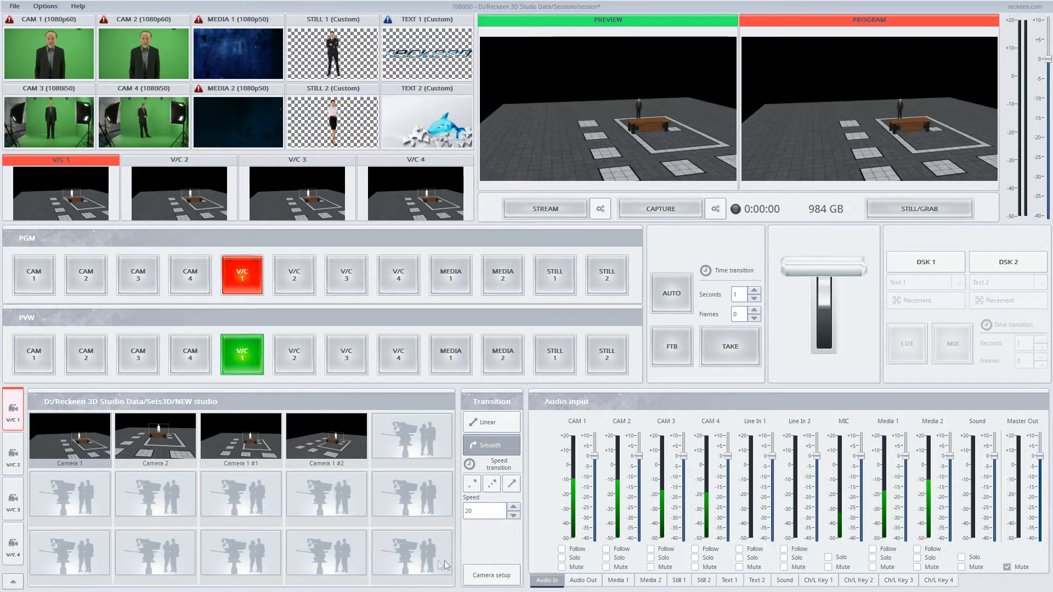
- In the camera setup, reposition V/C 1's Camera 1 to about X -135, Y 461, Z 1524 with rotation Y -2.92, and close the setup
{"action": "left_click", "coordinate": [491, 575]}
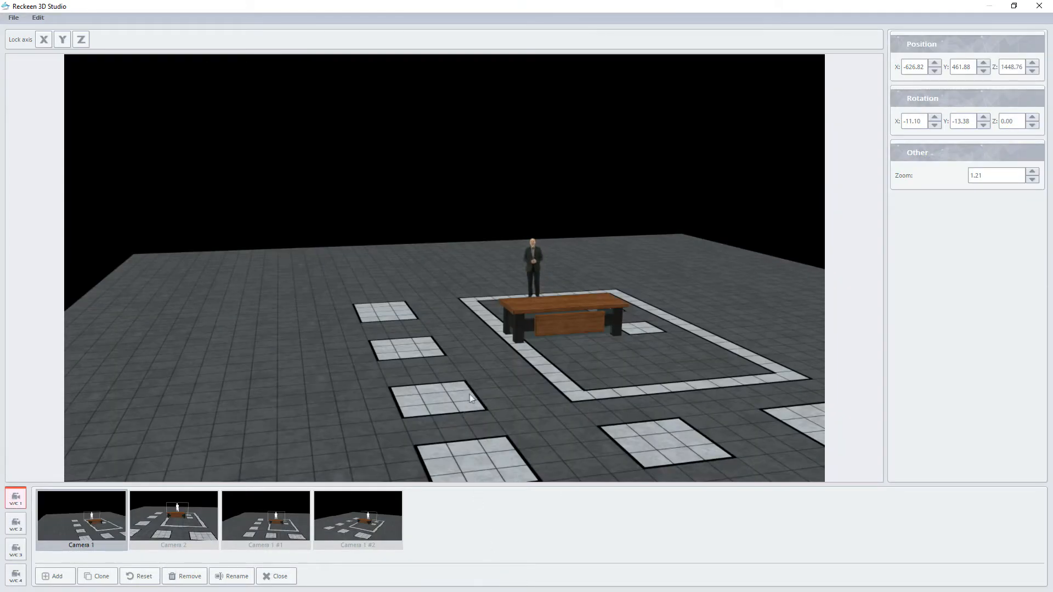
{"action": "left_click_drag", "start_coordinate": [394, 437], "coordinate": [511, 369]}
{"action": "right_click_drag", "start_coordinate": [544, 355], "coordinate": [497, 353]}
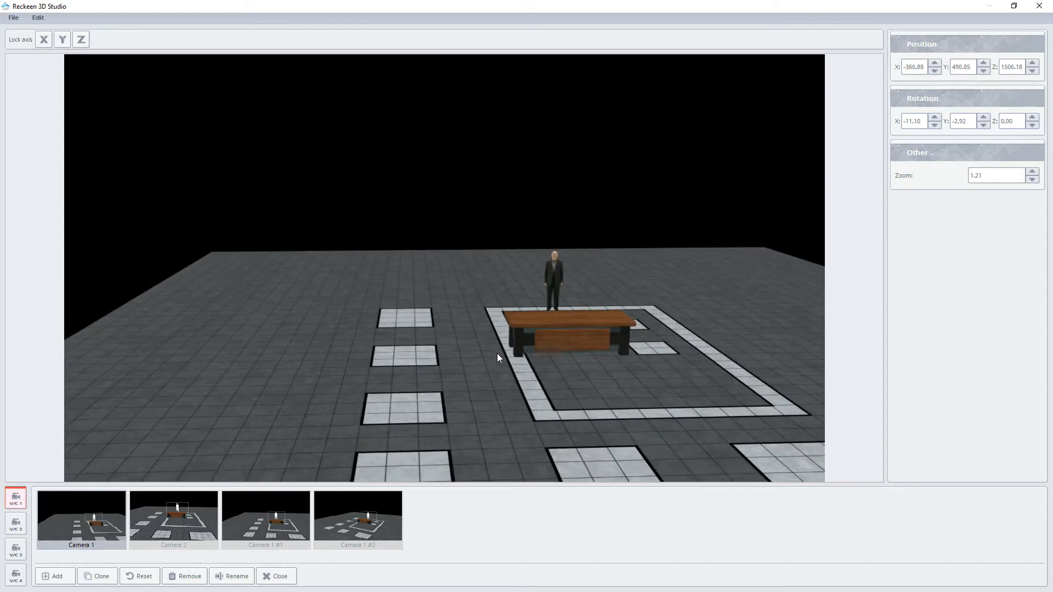
{"action": "left_click_drag", "start_coordinate": [497, 353], "coordinate": [475, 340]}
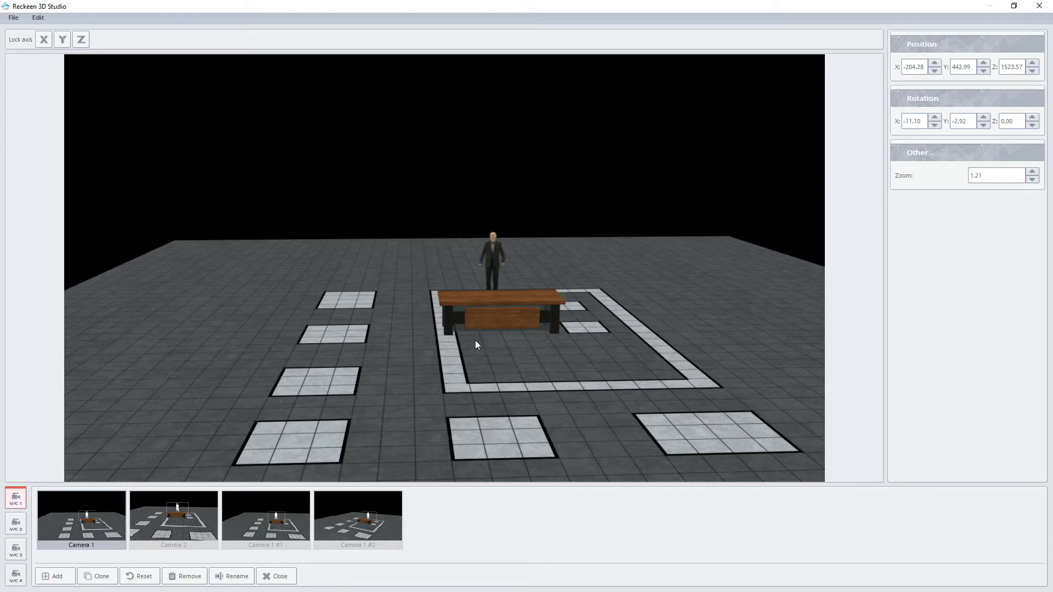
{"action": "left_click_drag", "start_coordinate": [594, 301], "coordinate": [535, 312]}
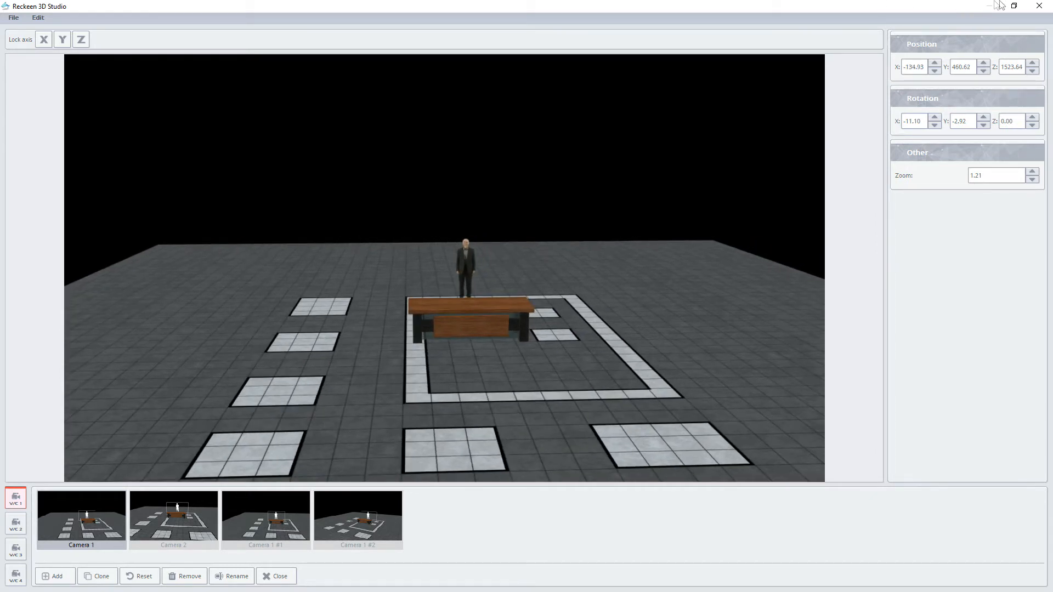
{"action": "left_click", "coordinate": [1038, 6]}
- Compare V/C 2 with V/C 1 in preview, and save the production session under the name session
{"action": "left_click", "coordinate": [305, 354]}
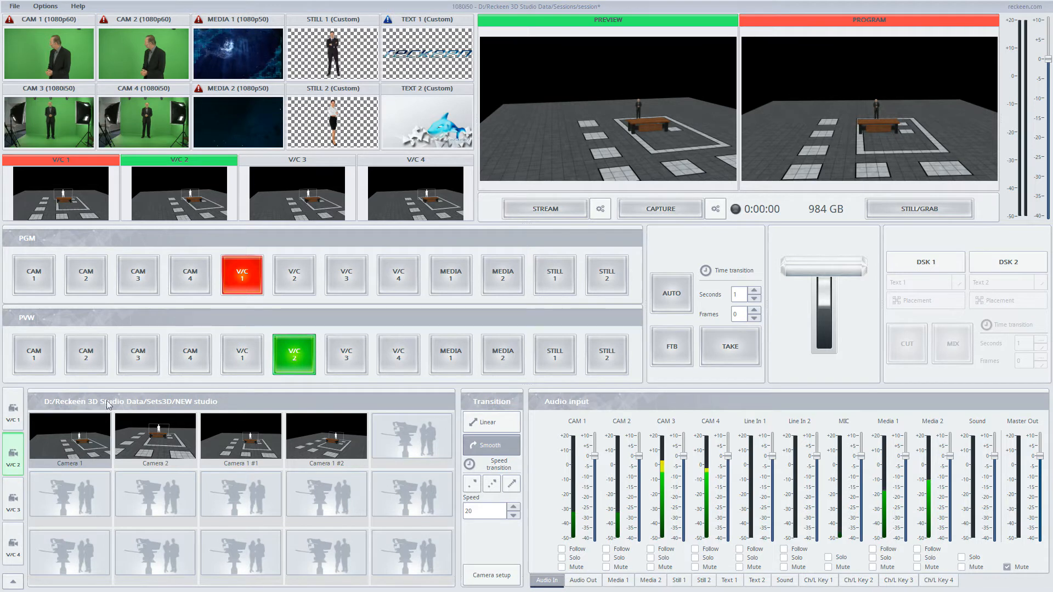
{"action": "left_click", "coordinate": [262, 359]}
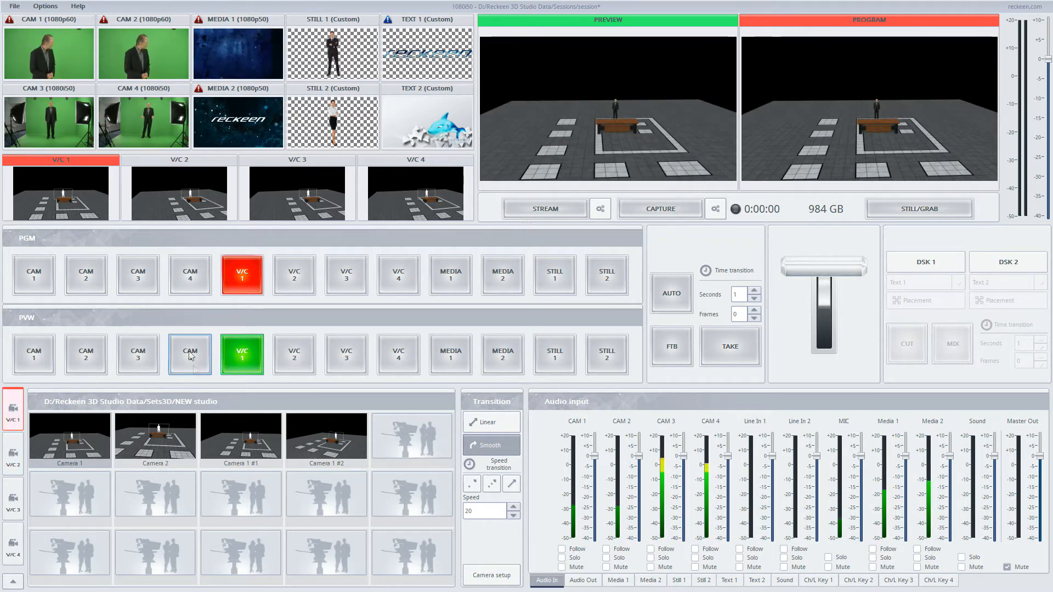
{"action": "left_click", "coordinate": [14, 7]}
{"action": "left_click", "coordinate": [24, 42]}
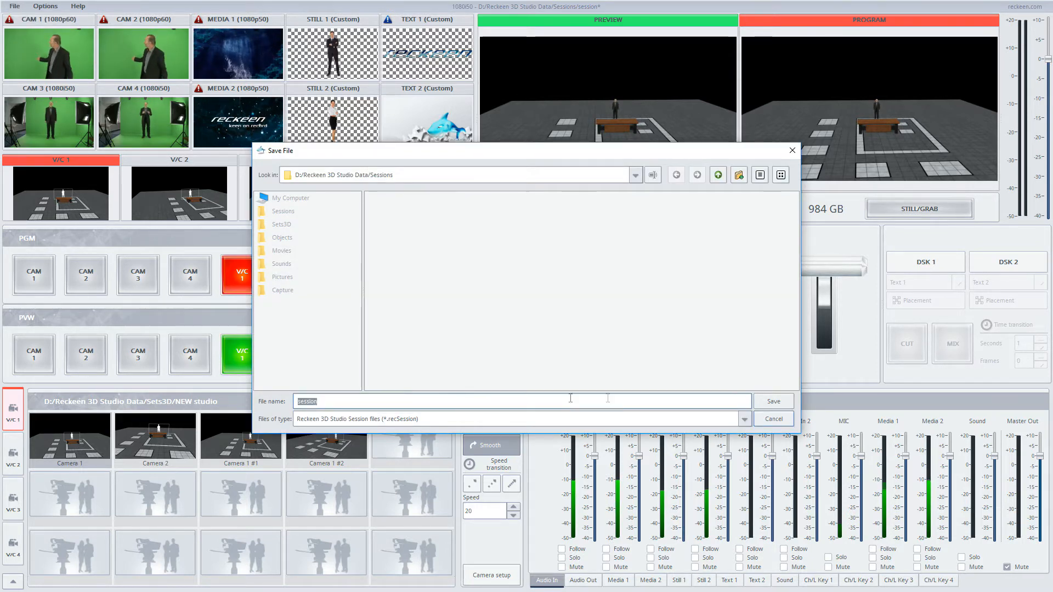
{"action": "left_click", "coordinate": [773, 401]}
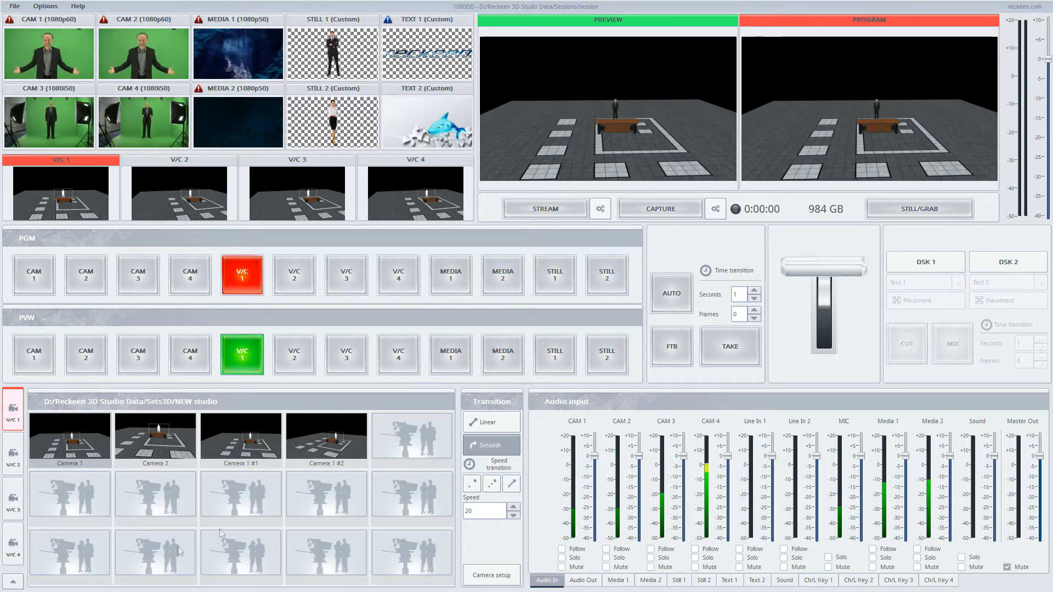
- Reload NEW studio.recSet and check its camera takes with V/C 2 and V/C 1 in preview
{"action": "left_click", "coordinate": [13, 581]}
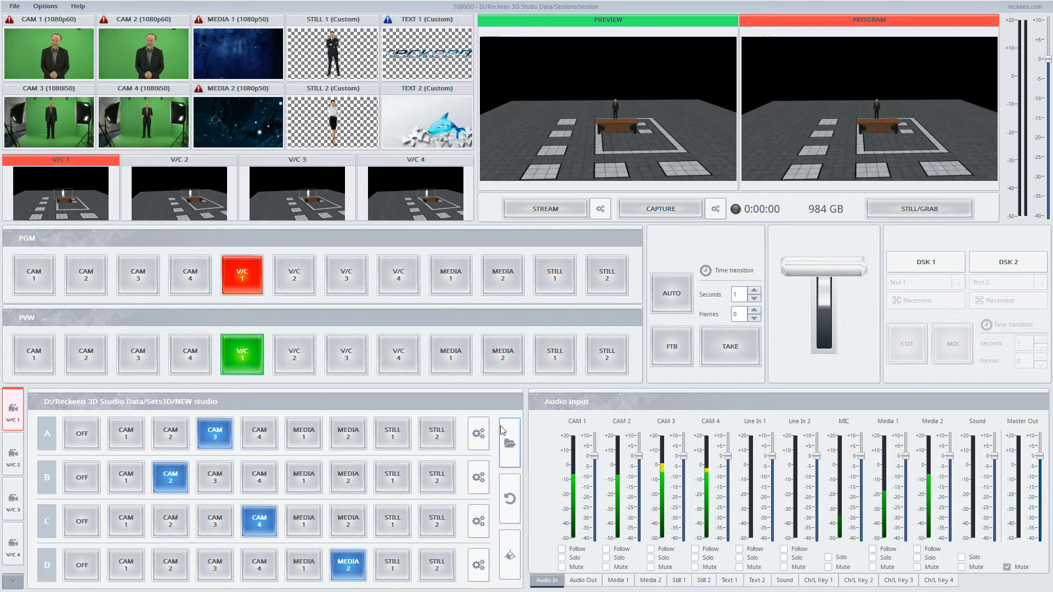
{"action": "left_click", "coordinate": [509, 443]}
{"action": "double_click", "coordinate": [397, 200]}
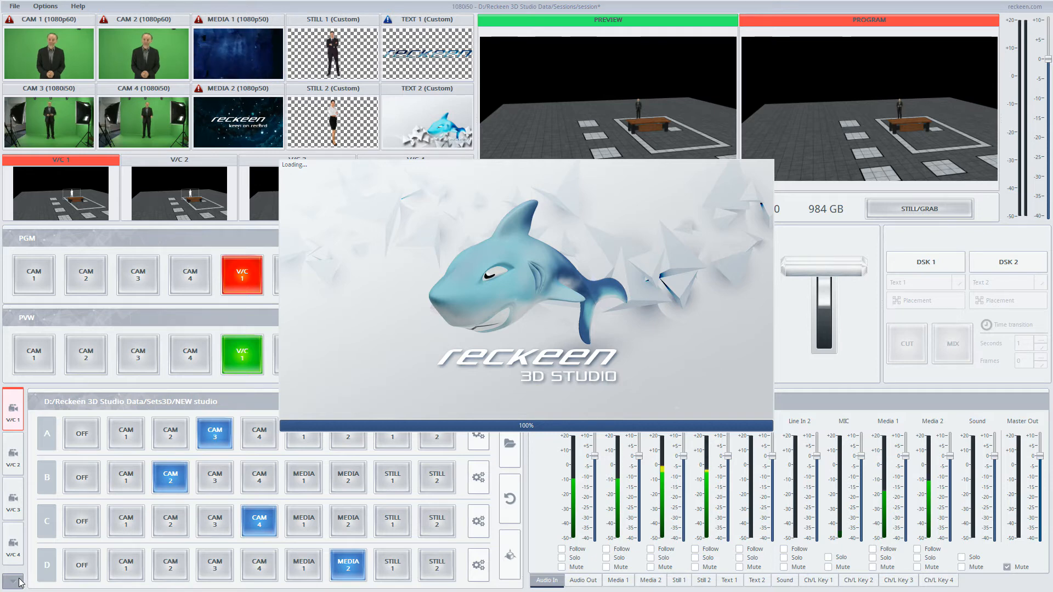
{"action": "left_click", "coordinate": [19, 580]}
{"action": "left_click", "coordinate": [294, 355]}
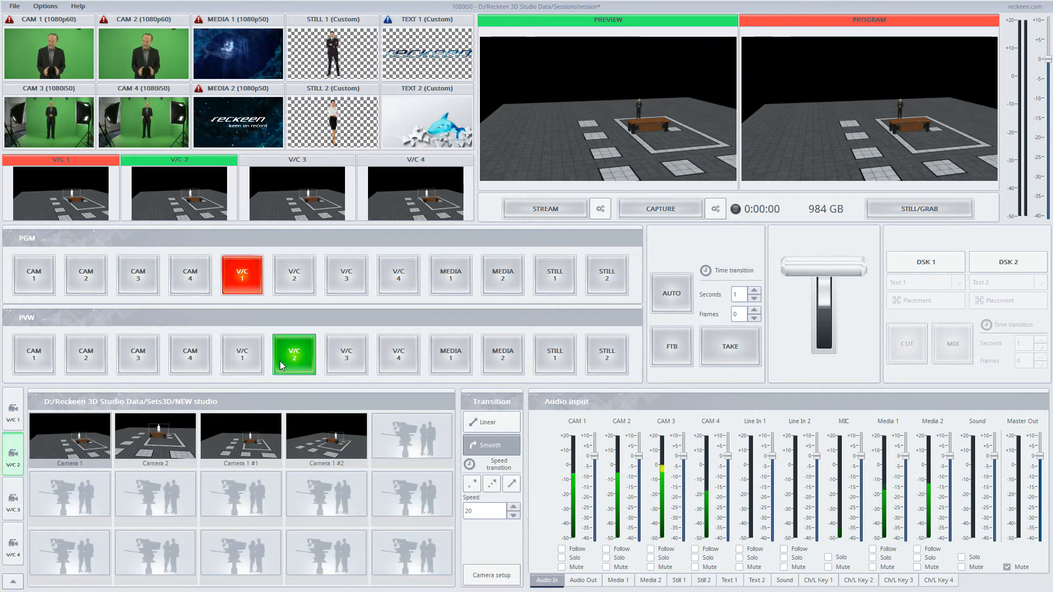
{"action": "left_click", "coordinate": [257, 360]}
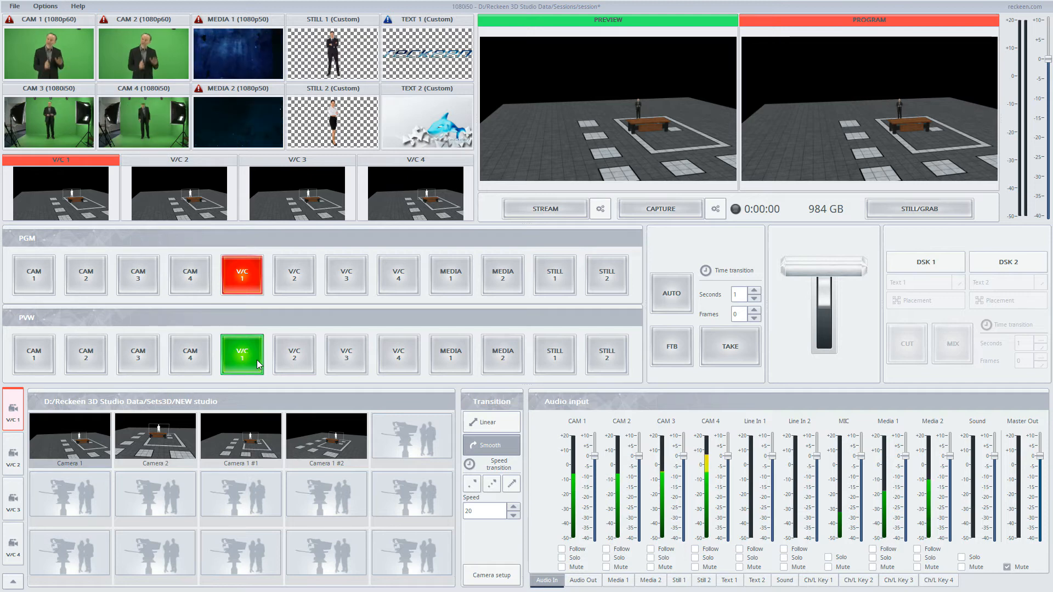
- Return to the input assignments and load the Studio News.recSet studio into the production
{"action": "left_click", "coordinate": [13, 580]}
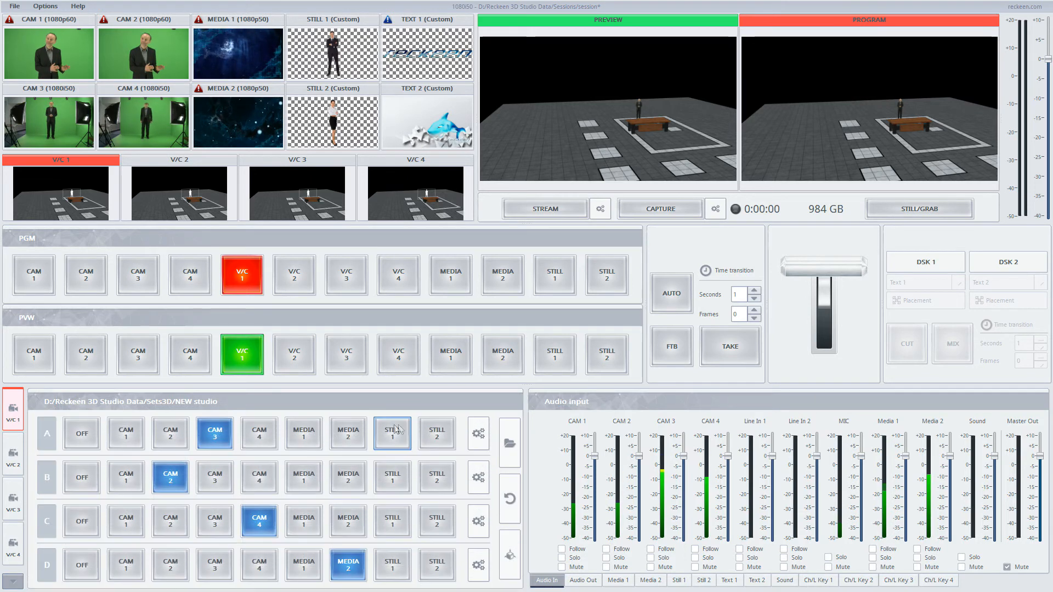
{"action": "left_click", "coordinate": [509, 438]}
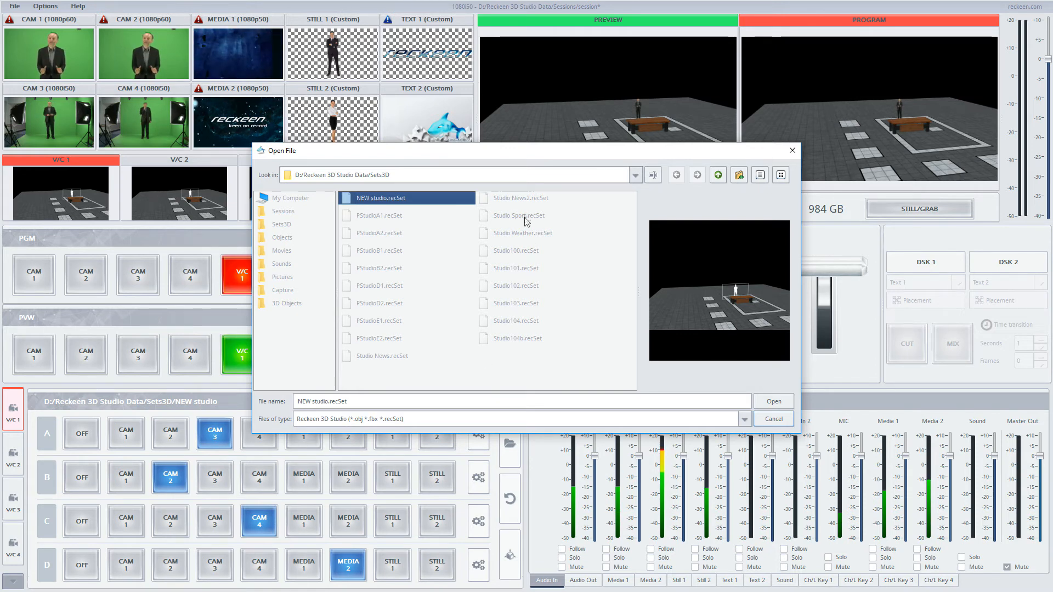
{"action": "double_click", "coordinate": [392, 356]}
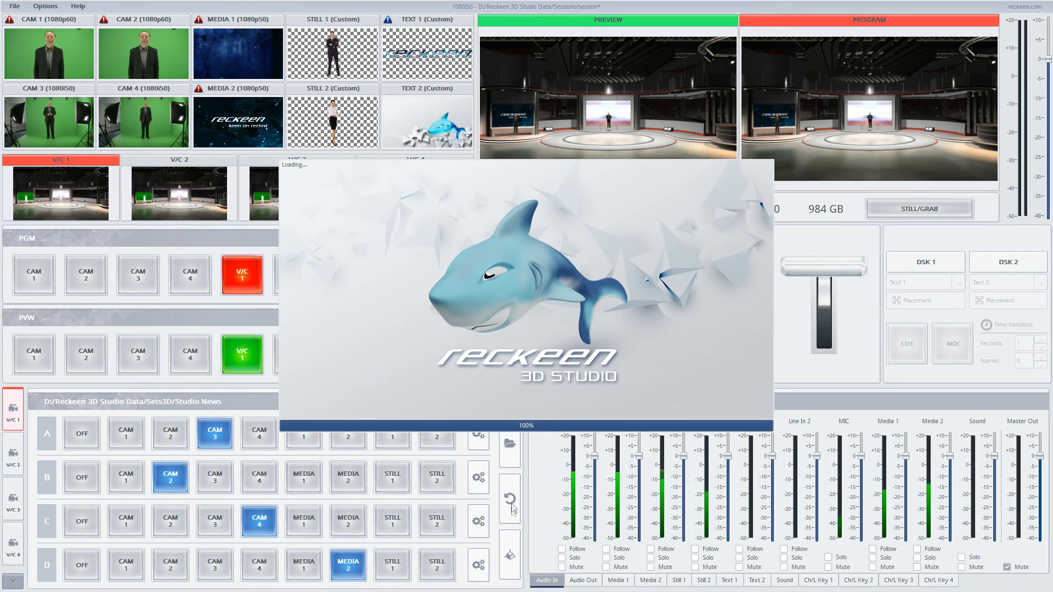
- Examine the predefined camera takes of Studio News in the studio editor, from Camera 1 through Camera 7, and close the editor
{"action": "left_click", "coordinate": [509, 553]}
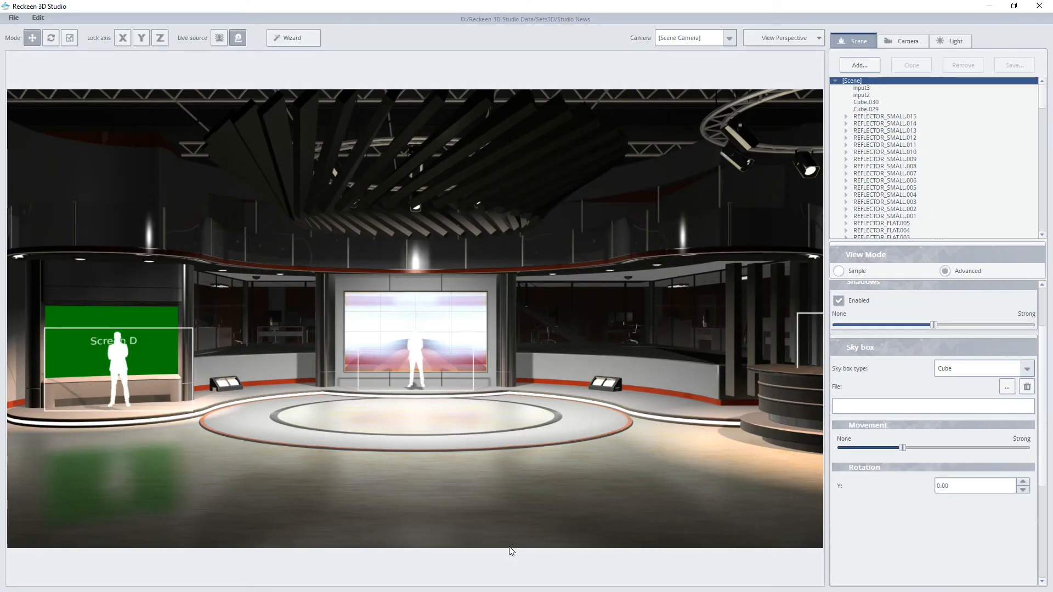
{"action": "left_click", "coordinate": [903, 42]}
{"action": "left_click", "coordinate": [879, 90]}
{"action": "left_click", "coordinate": [872, 98]}
{"action": "left_click", "coordinate": [867, 105]}
{"action": "left_click", "coordinate": [866, 112]}
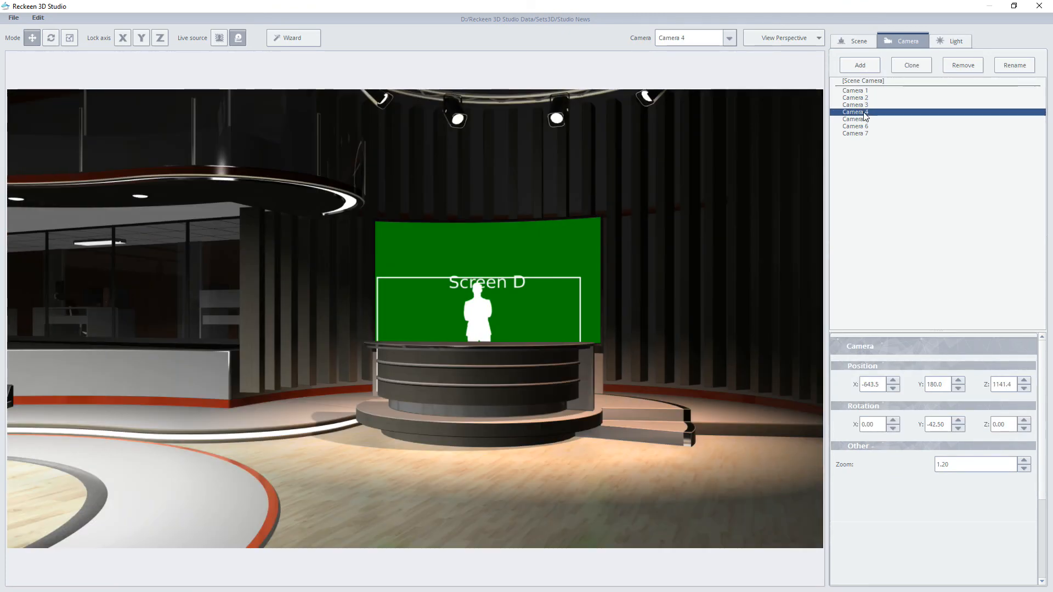
{"action": "left_click", "coordinate": [864, 119]}
{"action": "left_click", "coordinate": [865, 134]}
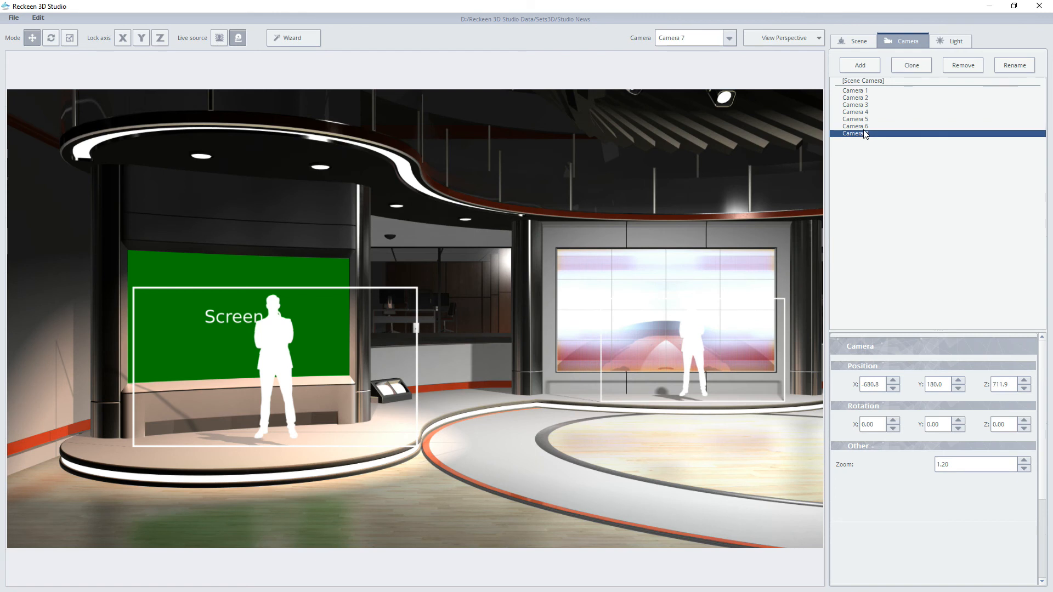
{"action": "left_click", "coordinate": [1042, 6]}
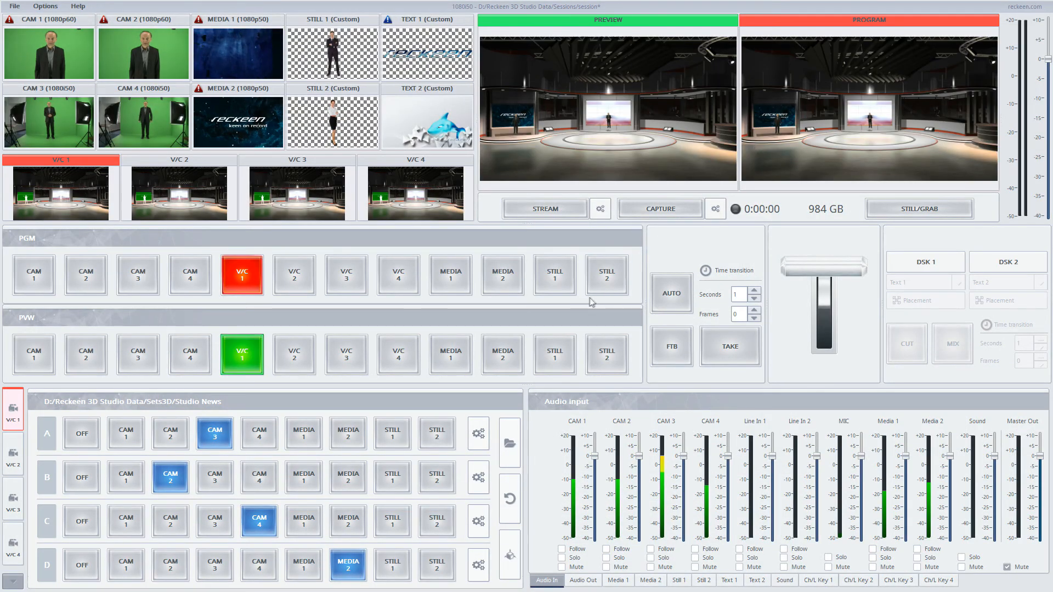